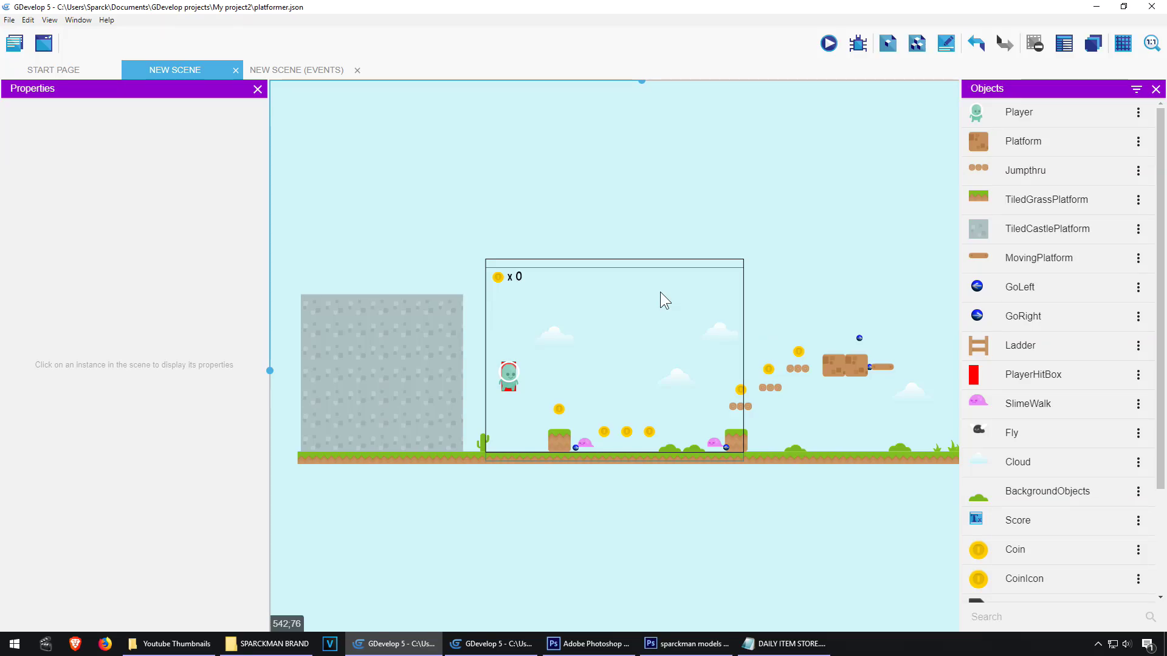
# - Preview the platformer scene, run and jump the player through the level collecting coins, and close the preview
pyautogui.click(832, 41)
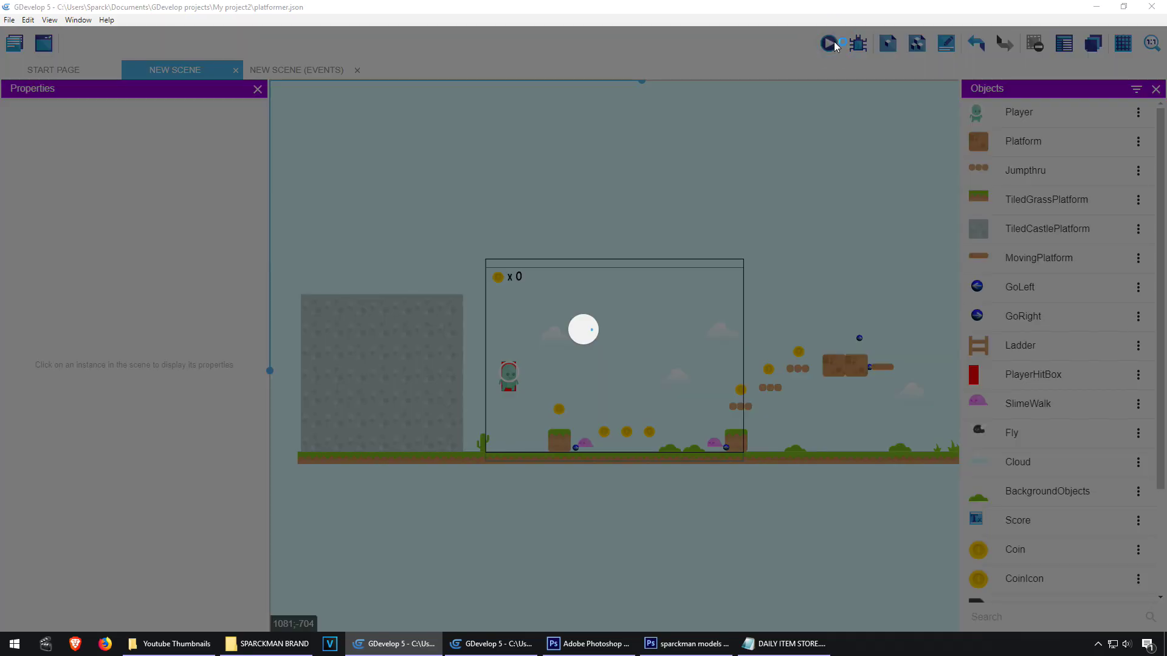
pyautogui.press('Right')
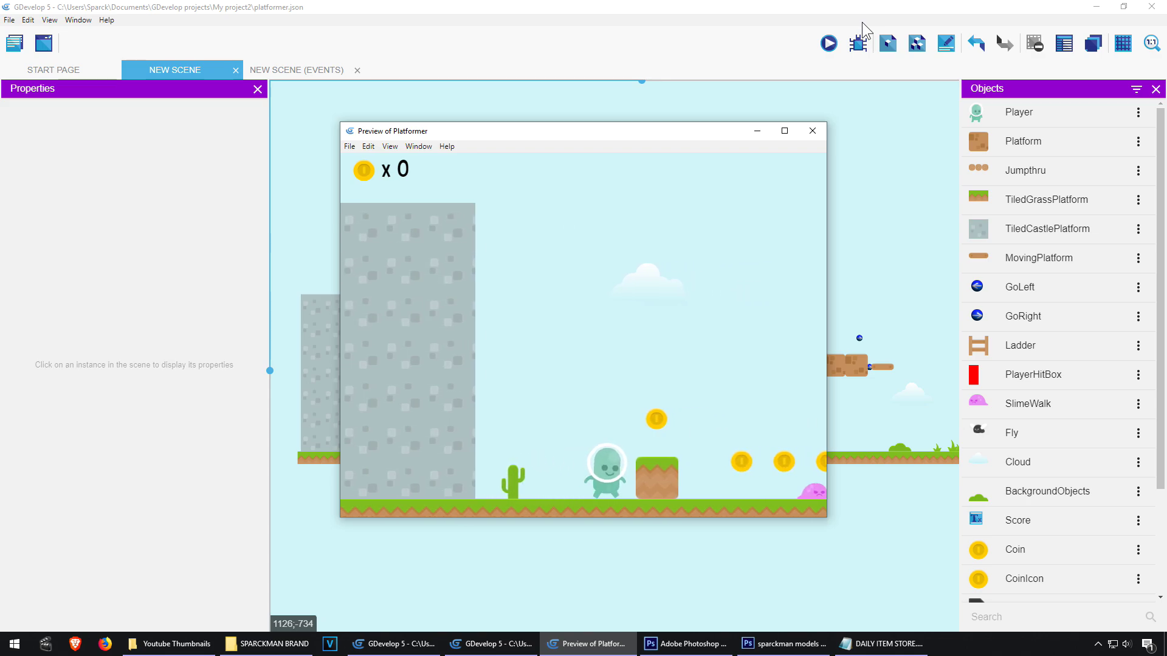
pyautogui.press('Right')
pyautogui.press('space')
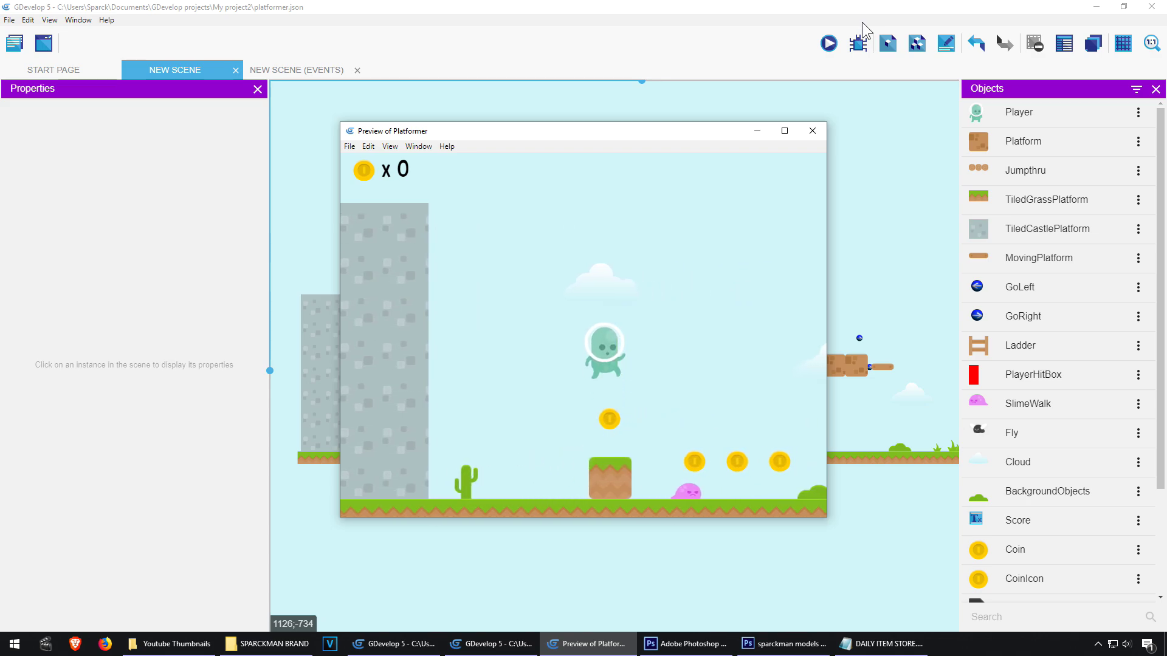
pyautogui.press('Right')
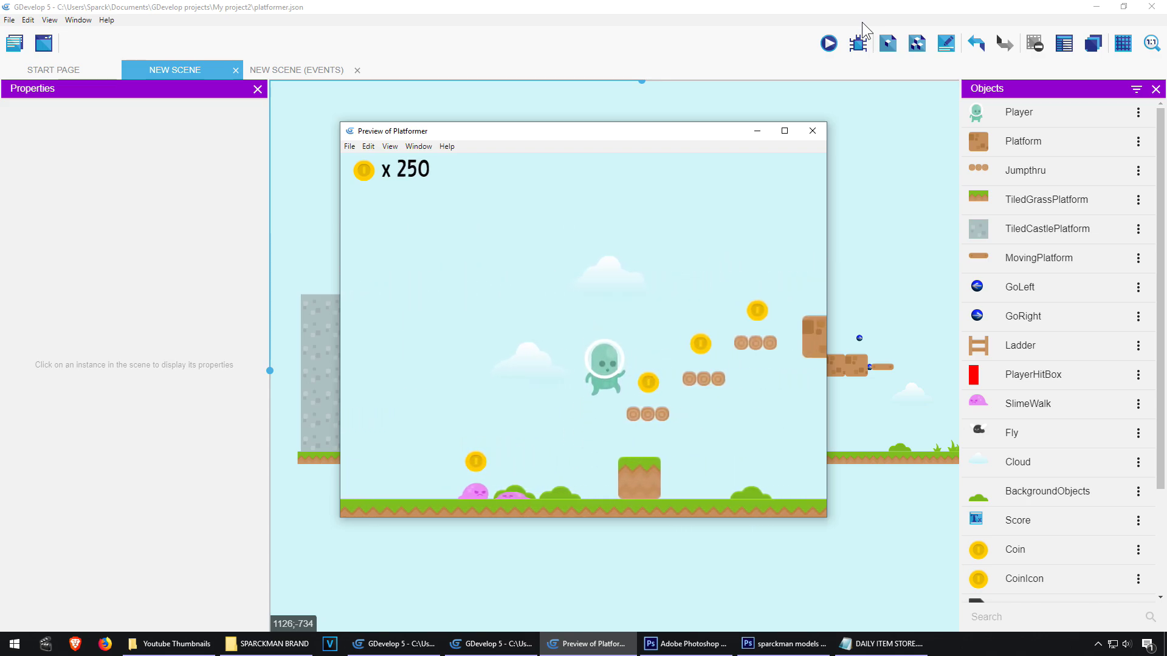
pyautogui.press('space')
pyautogui.click(813, 131)
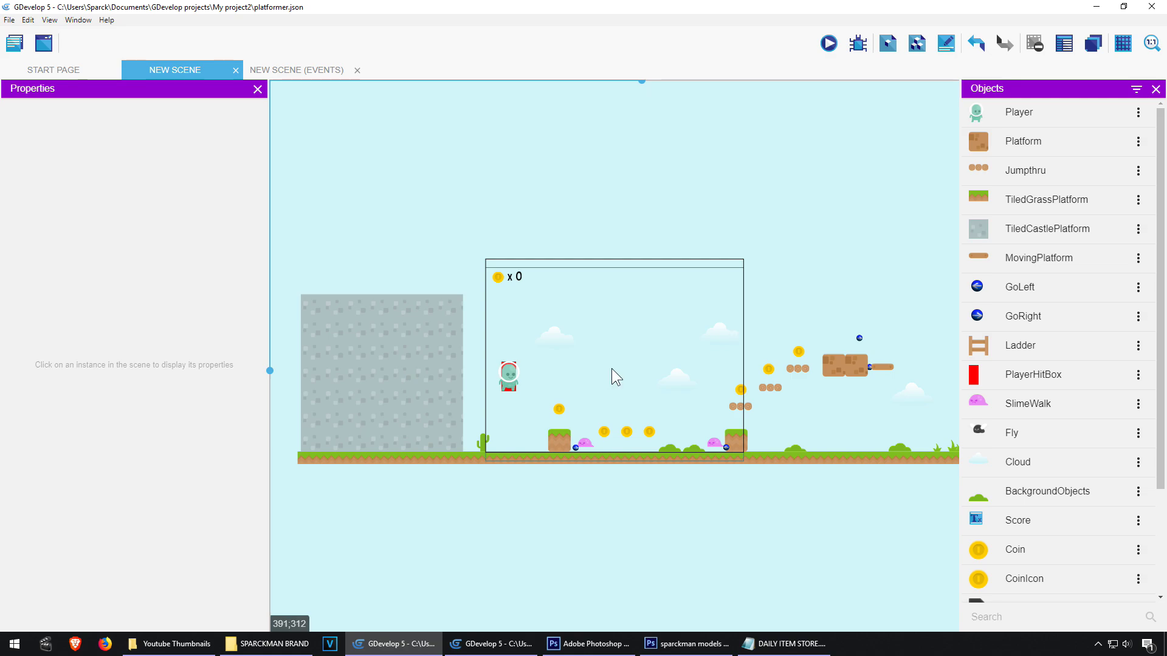
# - Open the Player object for editing and preview its looping Animation #2
pyautogui.scroll(2, 587, 398)
pyautogui.scroll(2, 499, 402)
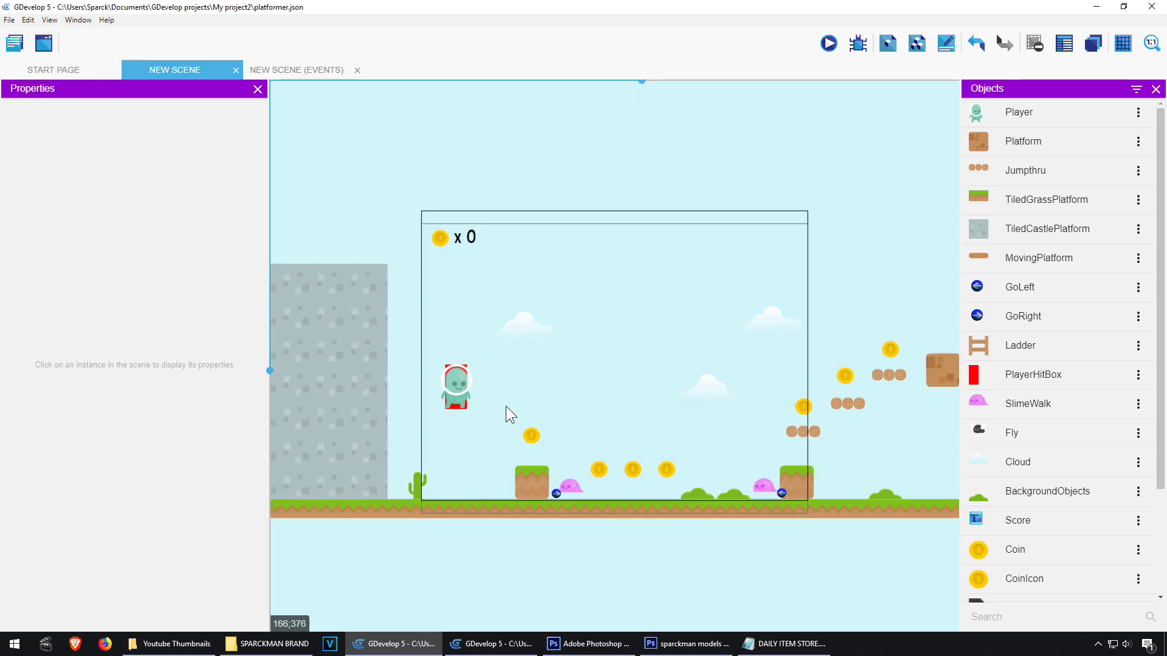
pyautogui.scroll(1, 507, 414)
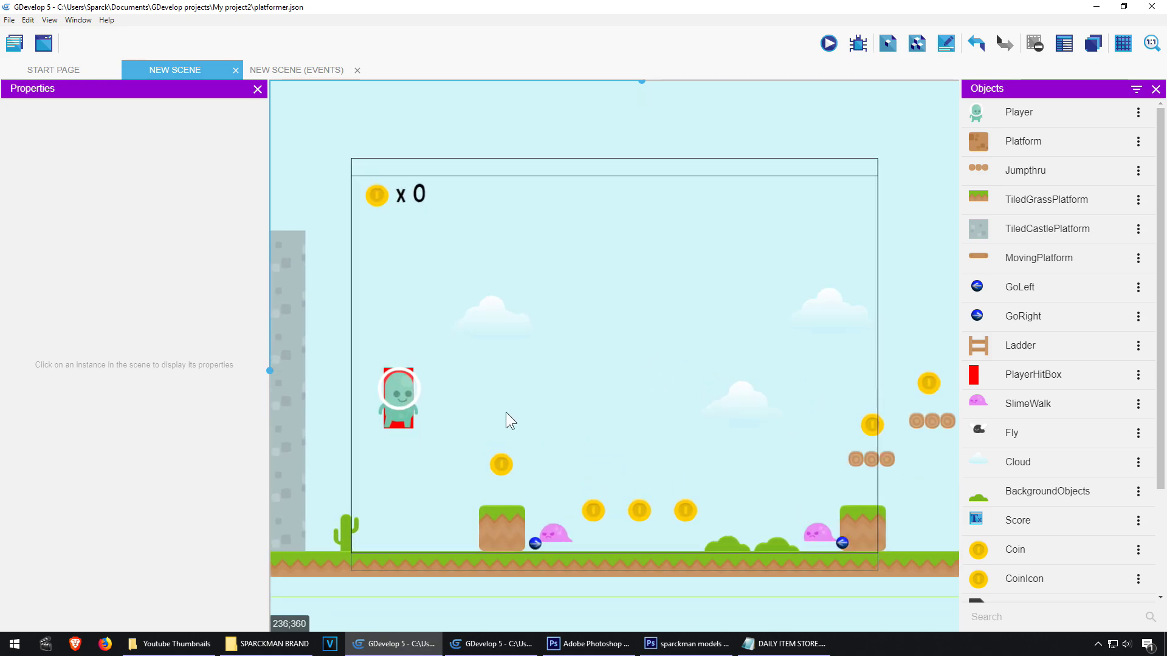
pyautogui.click(406, 398)
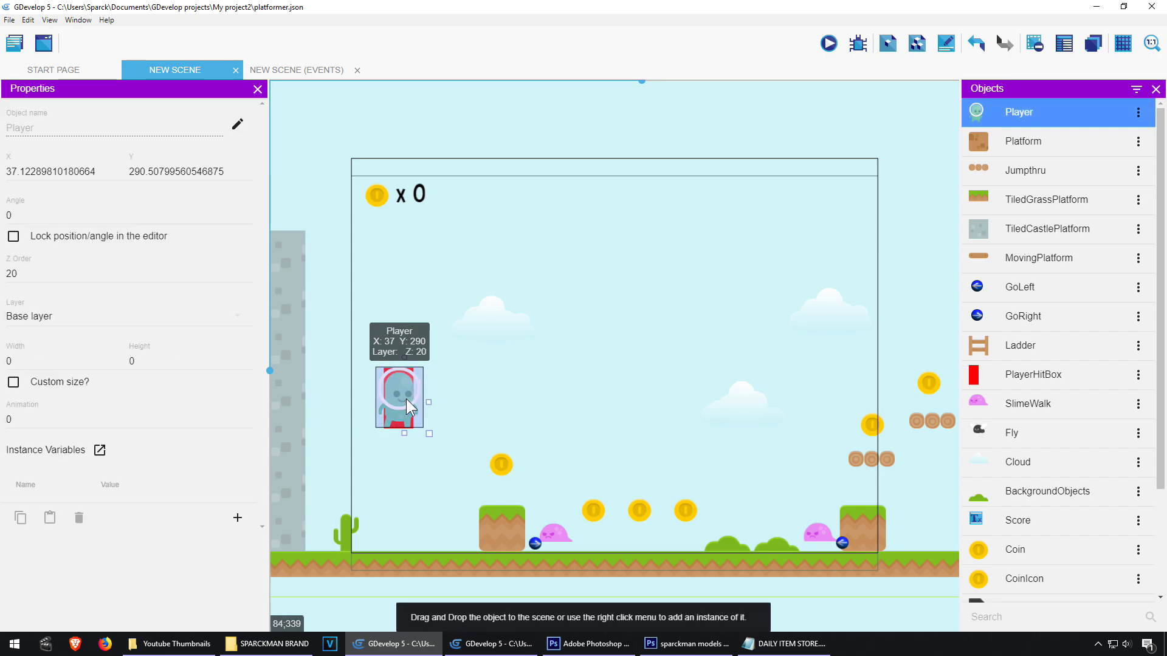
pyautogui.click(1139, 115)
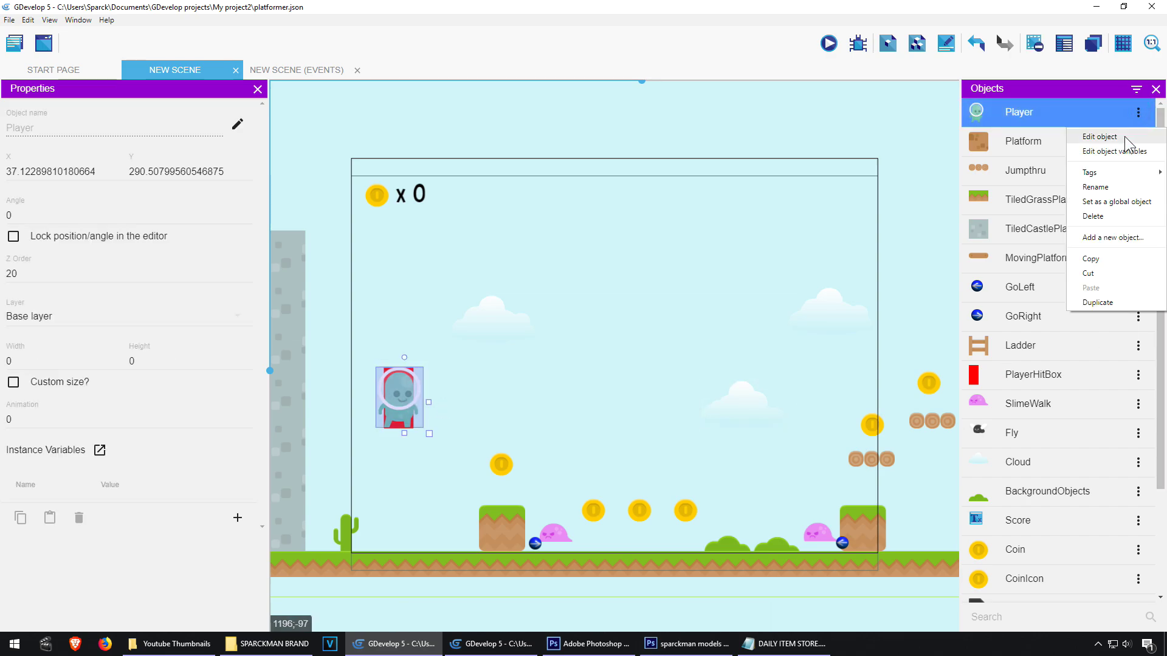
pyautogui.click(1127, 136)
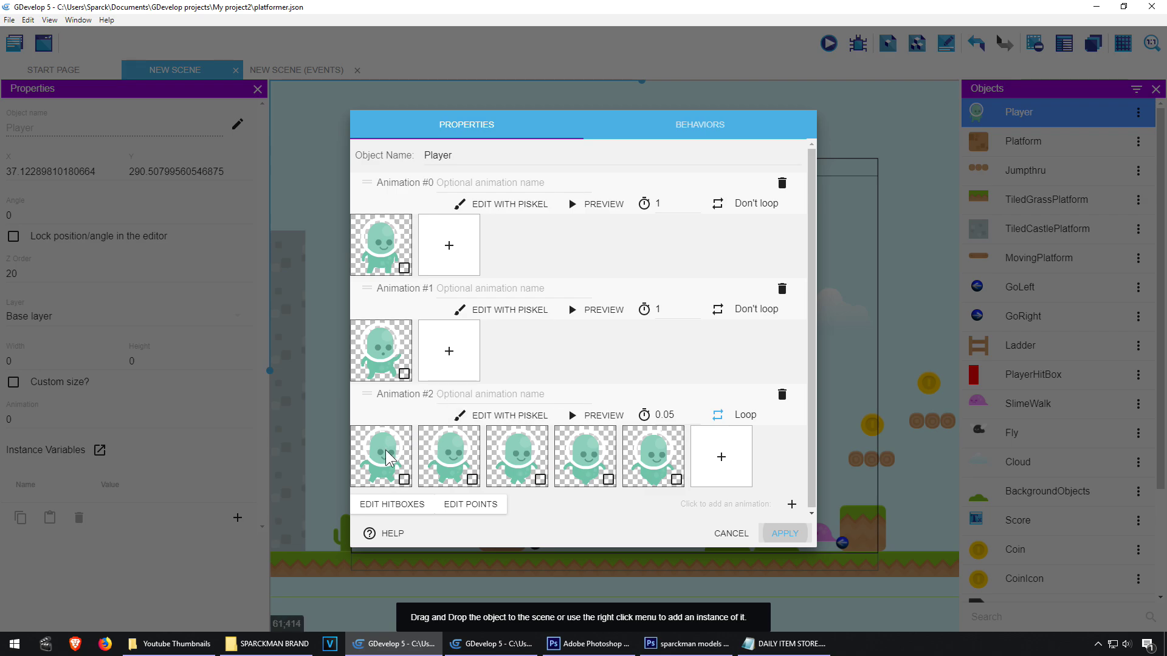
pyautogui.click(597, 416)
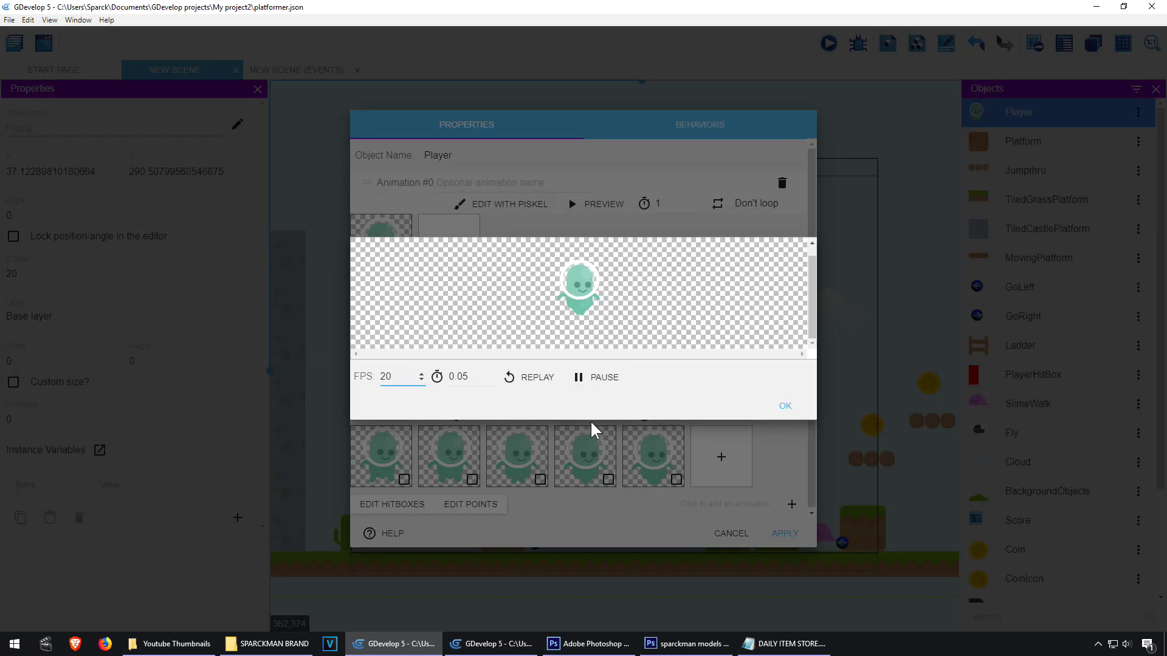
pyautogui.click(785, 407)
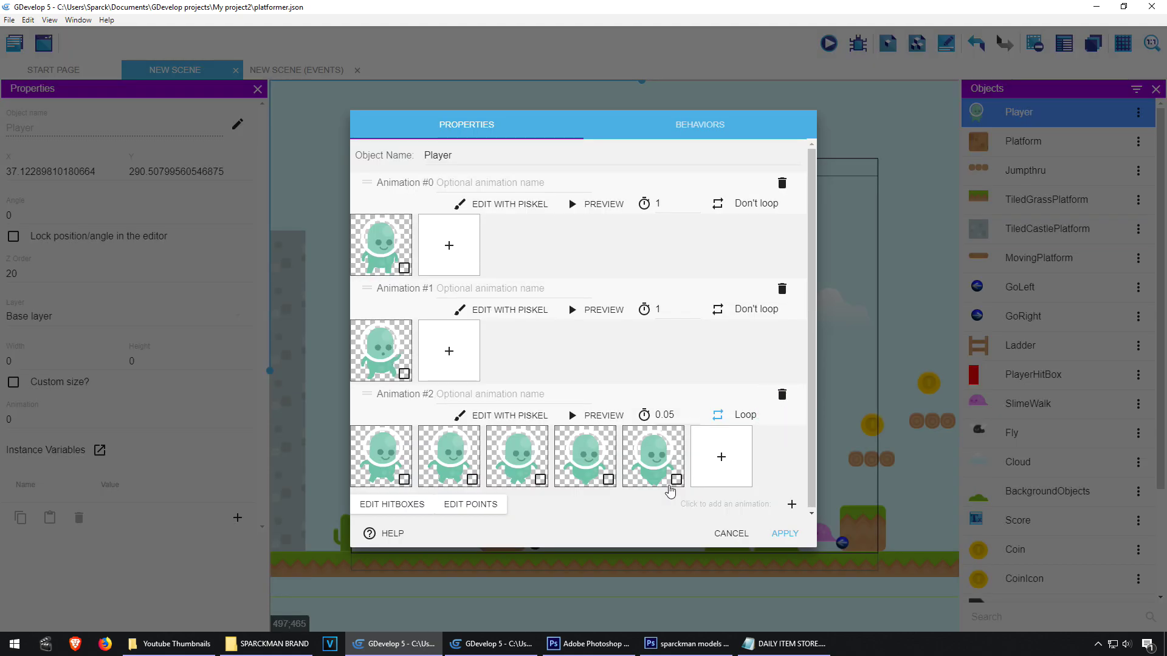
# - Open Animation #0 of the Player in the Piskel editor and add a new blank frame
pyautogui.click(449, 245)
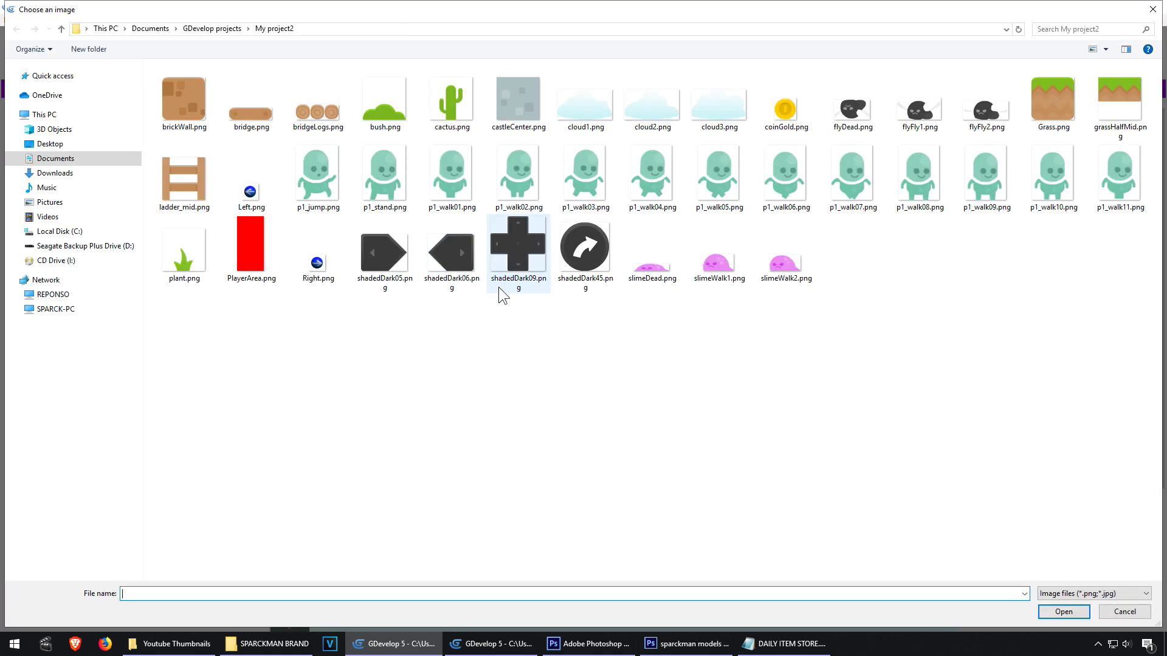
pyautogui.click(1124, 612)
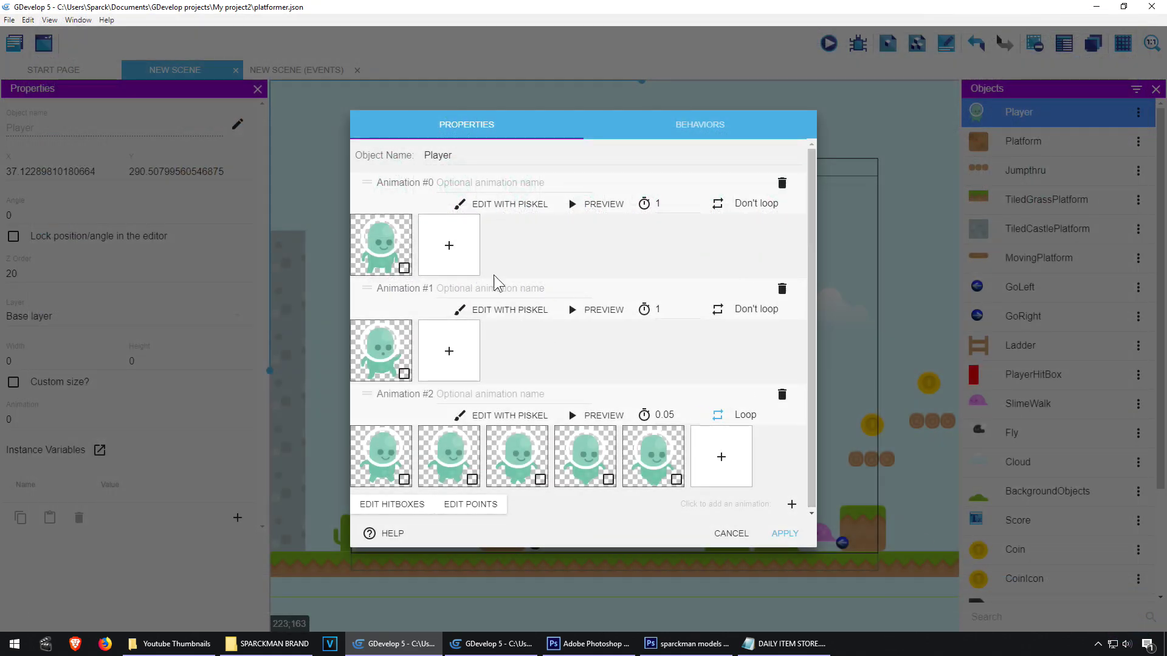
pyautogui.click(521, 207)
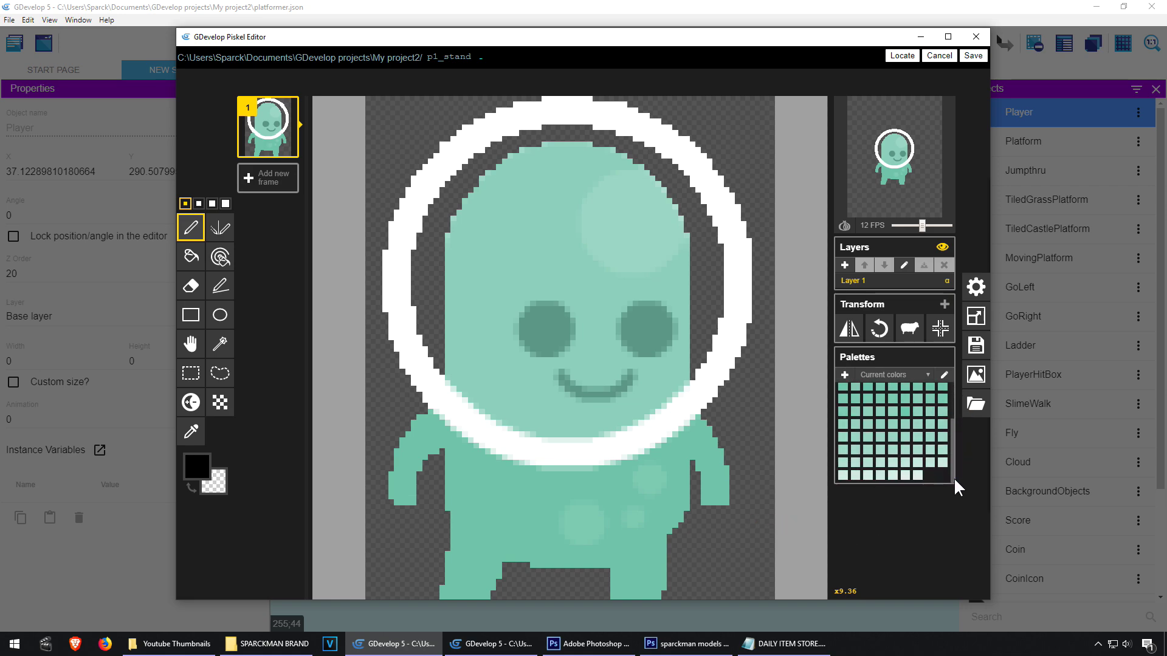
pyautogui.click(273, 181)
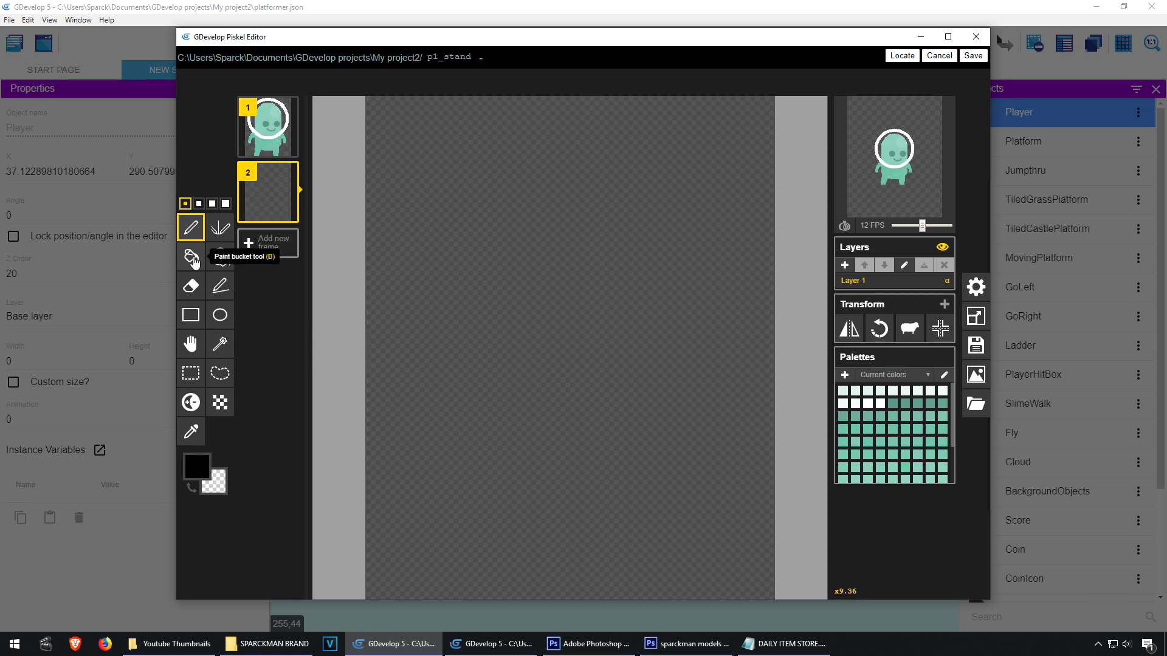
# - Draw a round helmet outline with an inner visor outline on the blank frame in black #000000, using the second-smallest pen size
pyautogui.click(225, 205)
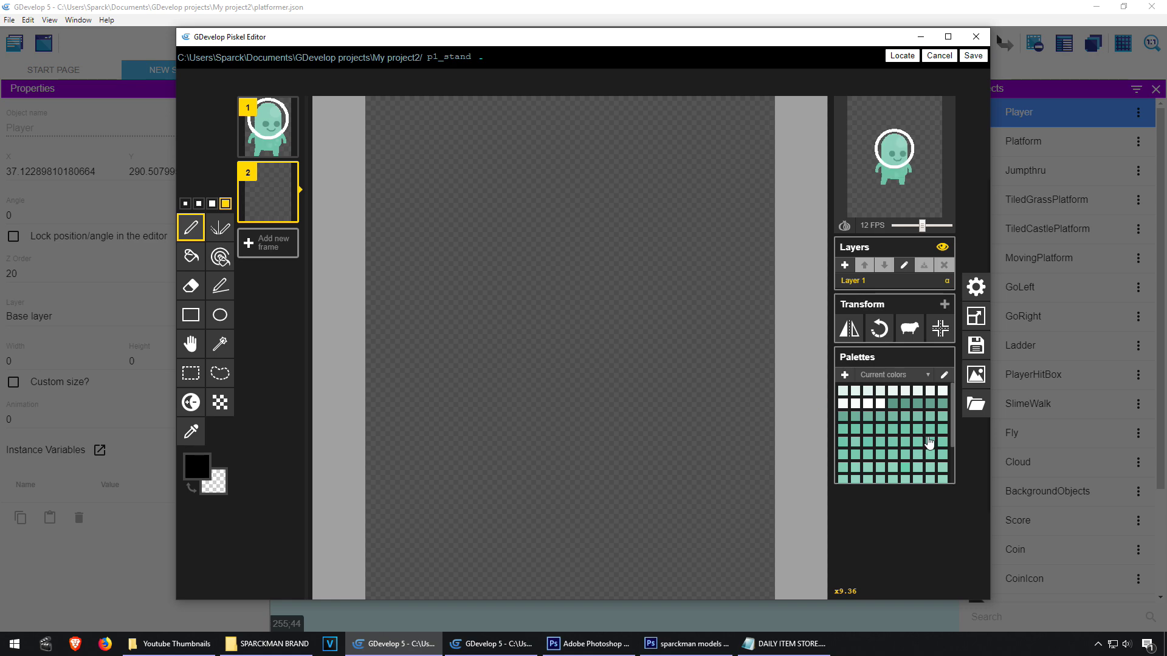
pyautogui.click(197, 466)
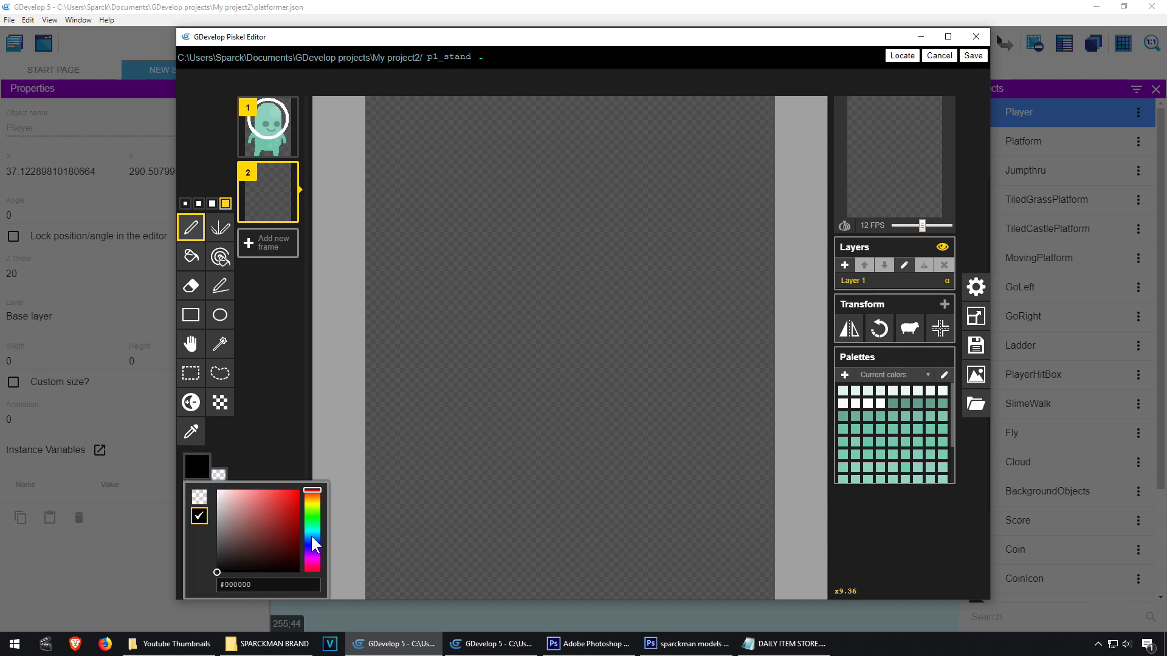
pyautogui.click(298, 570)
pyautogui.press('[')
pyautogui.press('[')
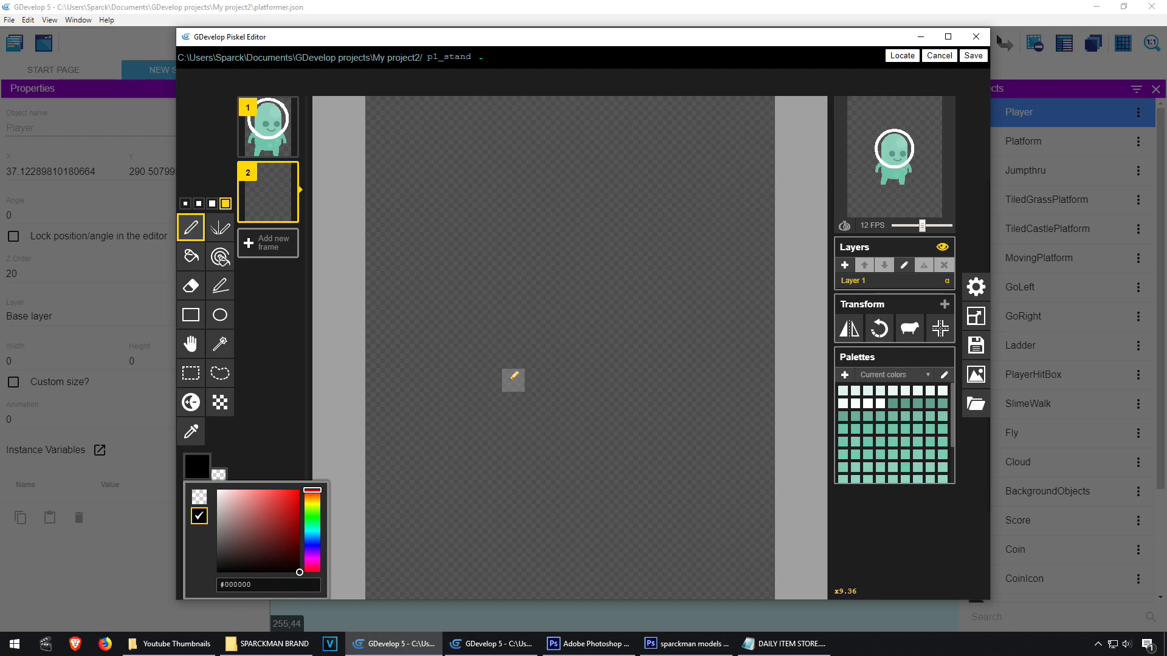
pyautogui.moveTo(479, 430)
pyautogui.mouseDown()
pyautogui.moveTo(367, 378)
pyautogui.moveTo(369, 321)
pyautogui.mouseUp()
pyautogui.hotkey('ctrl', 'z')
pyautogui.moveTo(459, 451)
pyautogui.mouseDown()
pyautogui.moveTo(412, 389)
pyautogui.moveTo(397, 344)
pyautogui.moveTo(396, 255)
pyautogui.moveTo(458, 161)
pyautogui.moveTo(503, 133)
pyautogui.moveTo(602, 119)
pyautogui.moveTo(672, 129)
pyautogui.moveTo(733, 160)
pyautogui.moveTo(765, 212)
pyautogui.moveTo(769, 276)
pyautogui.moveTo(760, 341)
pyautogui.moveTo(730, 401)
pyautogui.moveTo(683, 446)
pyautogui.moveTo(612, 465)
pyautogui.mouseUp()
pyautogui.moveTo(756, 178)
pyautogui.mouseDown()
pyautogui.moveTo(595, 219)
pyautogui.moveTo(534, 257)
pyautogui.moveTo(508, 302)
pyautogui.moveTo(513, 361)
pyautogui.moveTo(560, 431)
pyautogui.moveTo(651, 448)
pyautogui.mouseUp()
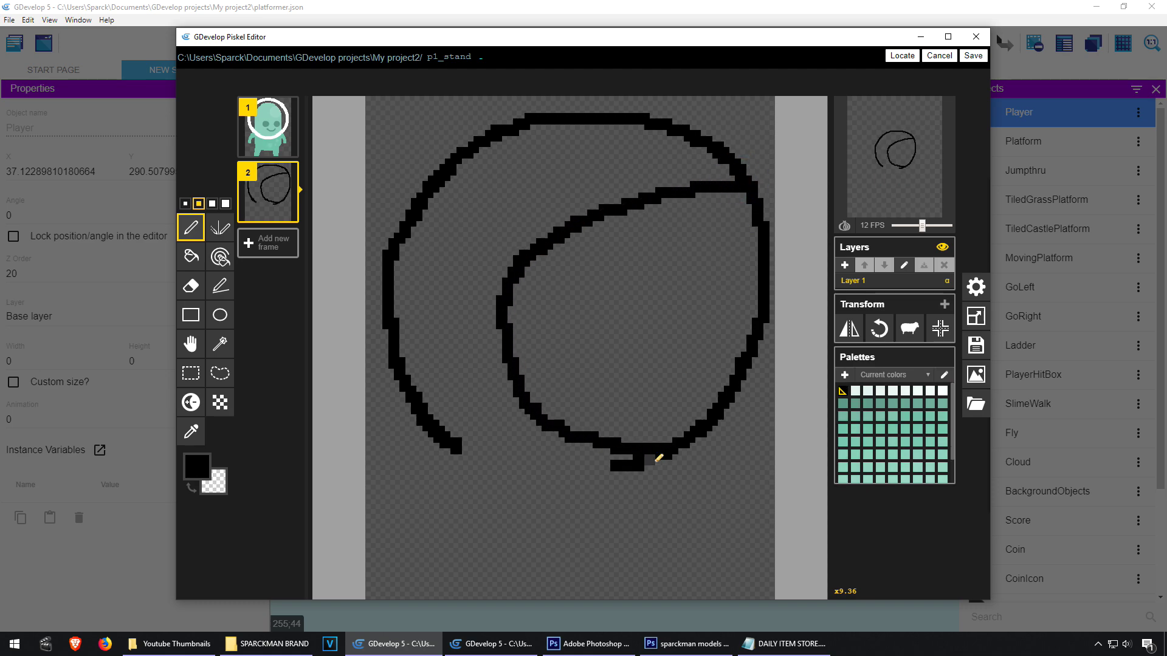
pyautogui.hotkey('ctrl', 'z')
pyautogui.moveTo(746, 206)
pyautogui.mouseDown()
pyautogui.moveTo(588, 200)
pyautogui.moveTo(496, 242)
pyautogui.moveTo(470, 305)
pyautogui.moveTo(483, 369)
pyautogui.moveTo(571, 448)
pyautogui.moveTo(668, 444)
pyautogui.mouseUp()
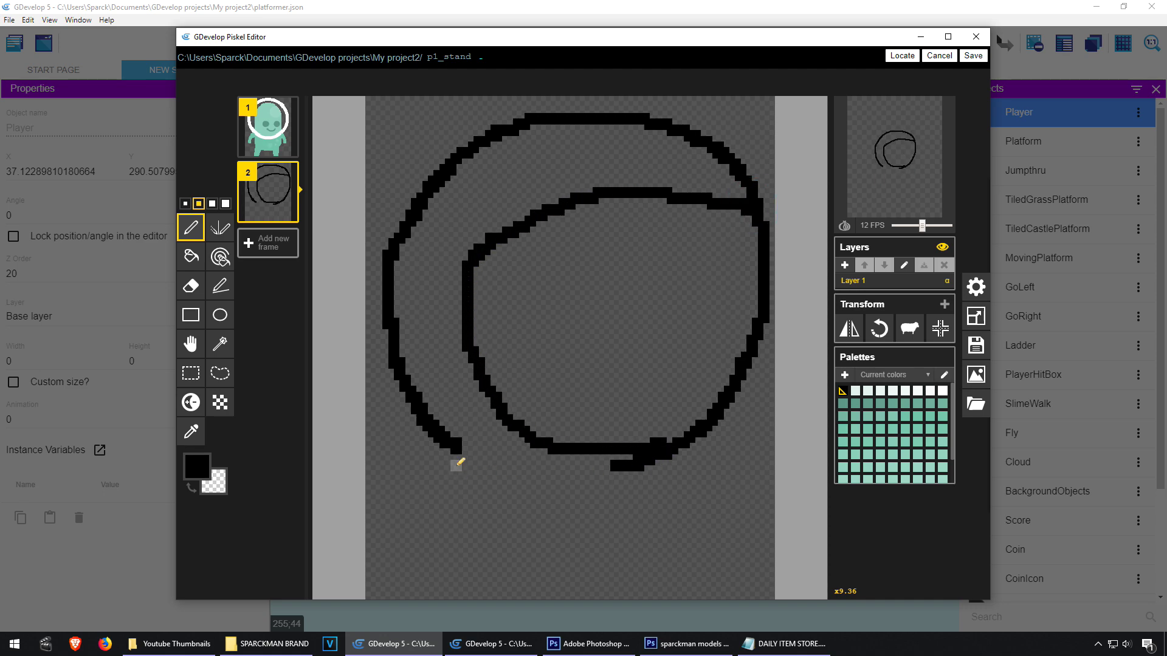
pyautogui.moveTo(458, 451)
pyautogui.mouseDown()
pyautogui.moveTo(544, 480)
pyautogui.moveTo(622, 473)
pyautogui.mouseUp()
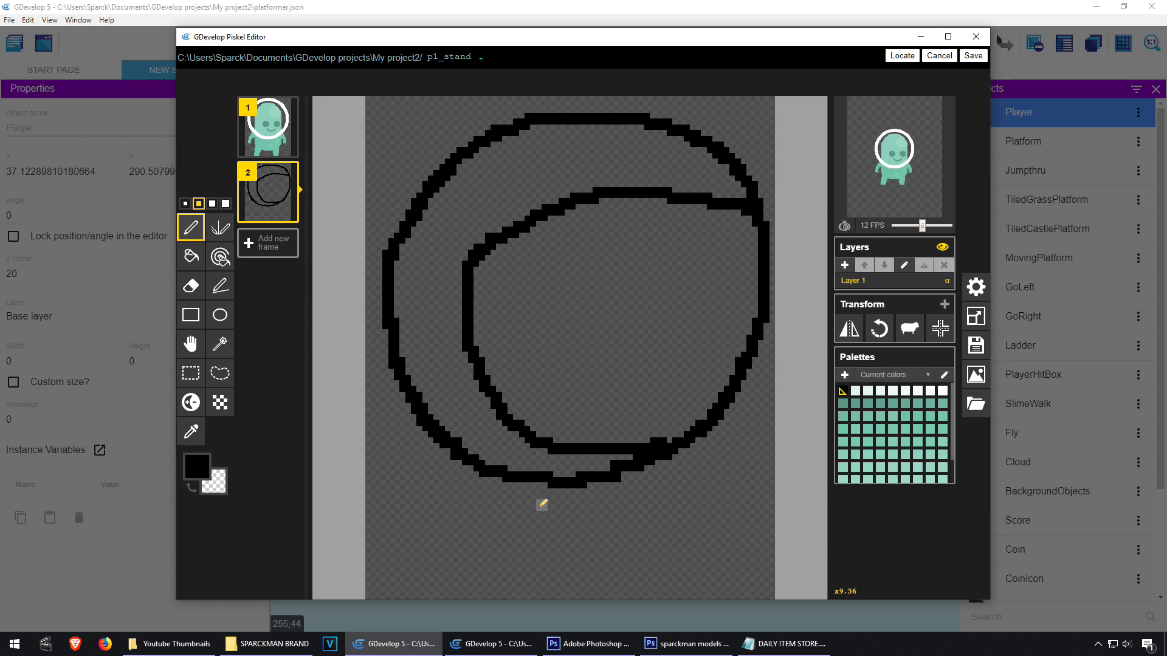
# - Draw the character's two arms, small torso, legs and feet in black beneath the helmet
pyautogui.moveTo(502, 489)
pyautogui.mouseDown()
pyautogui.moveTo(460, 507)
pyautogui.moveTo(452, 534)
pyautogui.mouseUp()
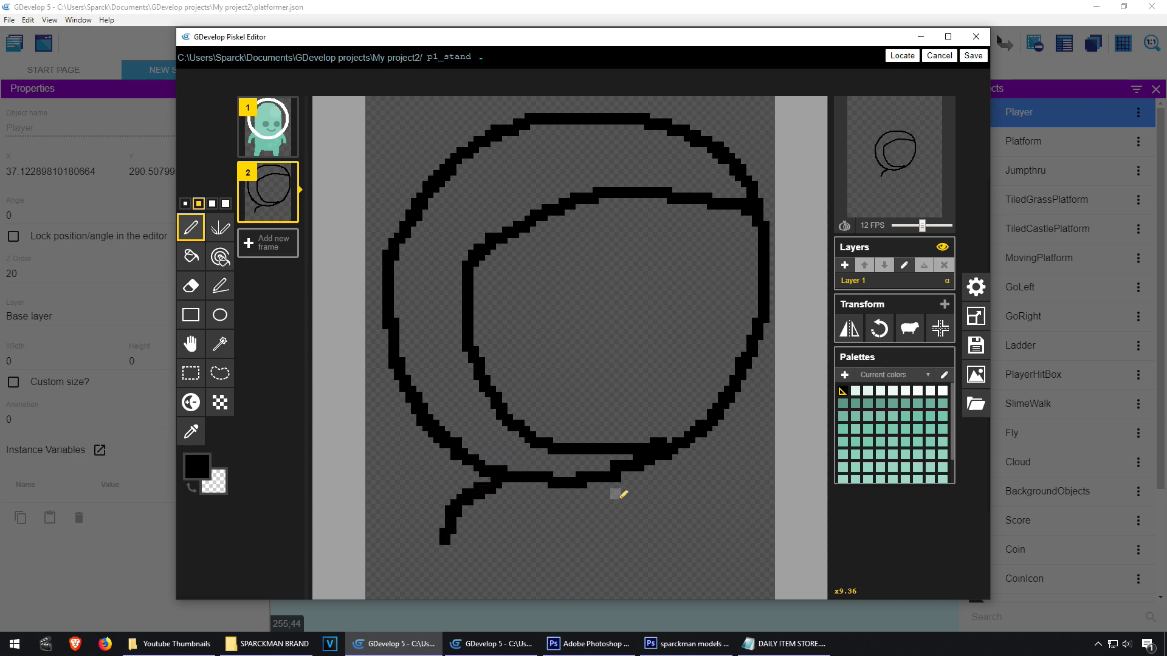
pyautogui.moveTo(630, 476)
pyautogui.mouseDown()
pyautogui.moveTo(664, 503)
pyautogui.moveTo(673, 530)
pyautogui.mouseUp()
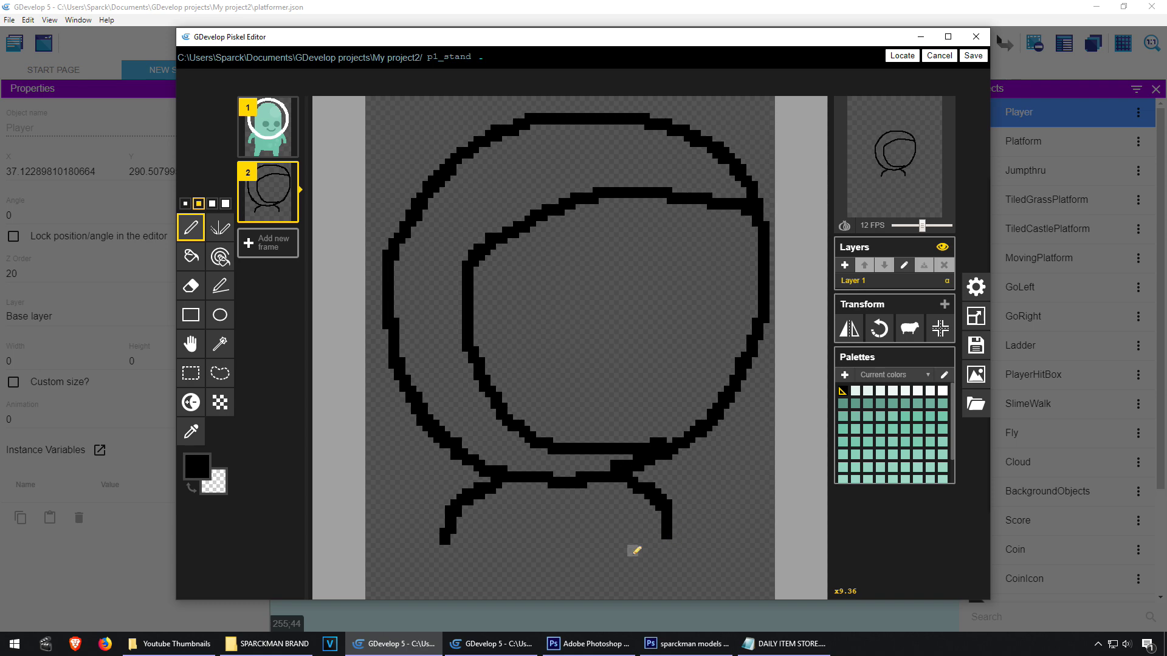
pyautogui.moveTo(504, 480)
pyautogui.mouseDown()
pyautogui.moveTo(507, 548)
pyautogui.moveTo(605, 551)
pyautogui.moveTo(620, 547)
pyautogui.moveTo(634, 482)
pyautogui.mouseUp()
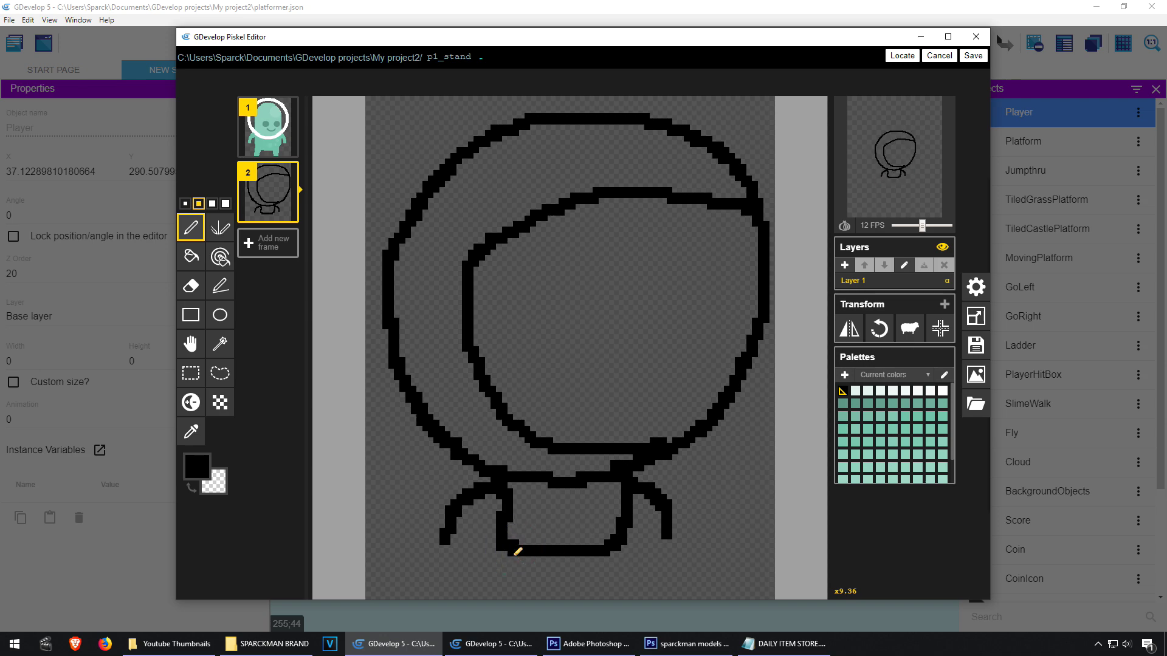
pyautogui.moveTo(514, 554)
pyautogui.mouseDown()
pyautogui.moveTo(513, 594)
pyautogui.moveTo(484, 589)
pyautogui.mouseUp()
pyautogui.moveTo(608, 553)
pyautogui.mouseDown()
pyautogui.moveTo(594, 556)
pyautogui.moveTo(605, 592)
pyautogui.moveTo(635, 587)
pyautogui.moveTo(624, 593)
pyautogui.mouseUp()
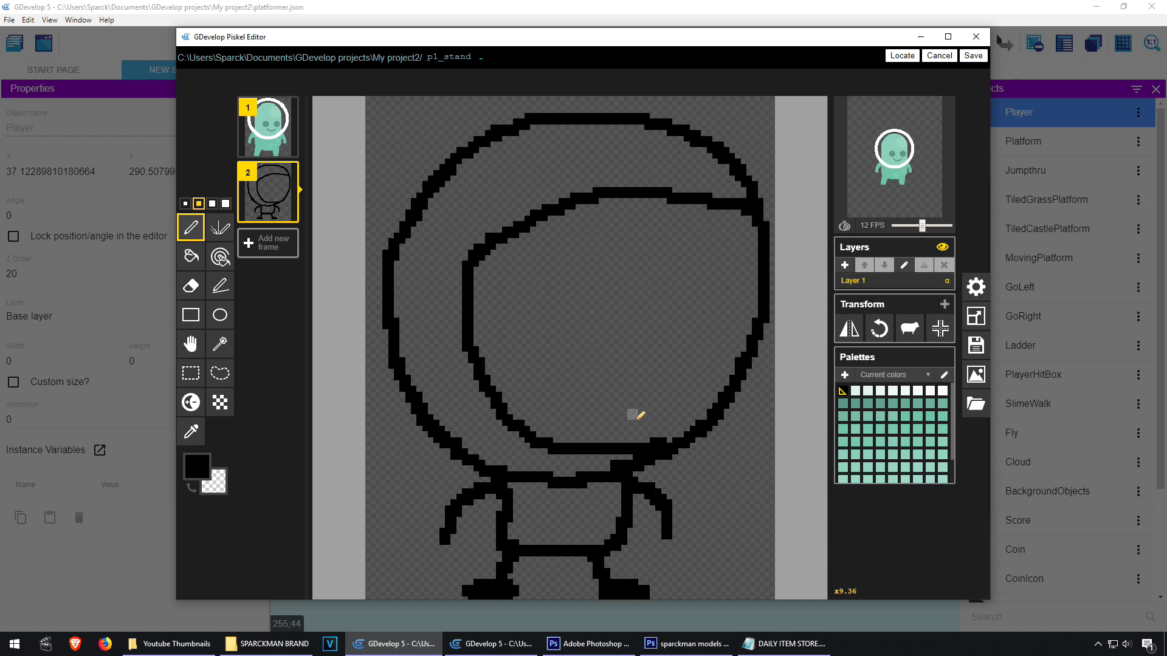
# - Delete the original alien frame and fill the new character's visor with cyan #00f4ff
pyautogui.click(290, 105)
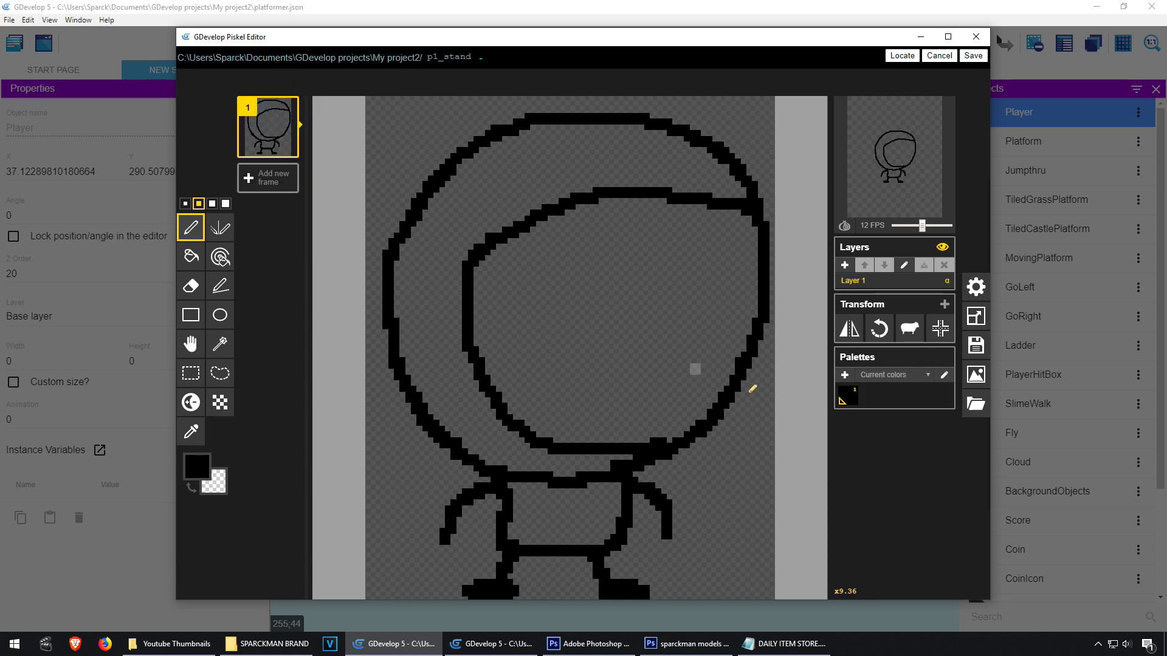
pyautogui.click(210, 487)
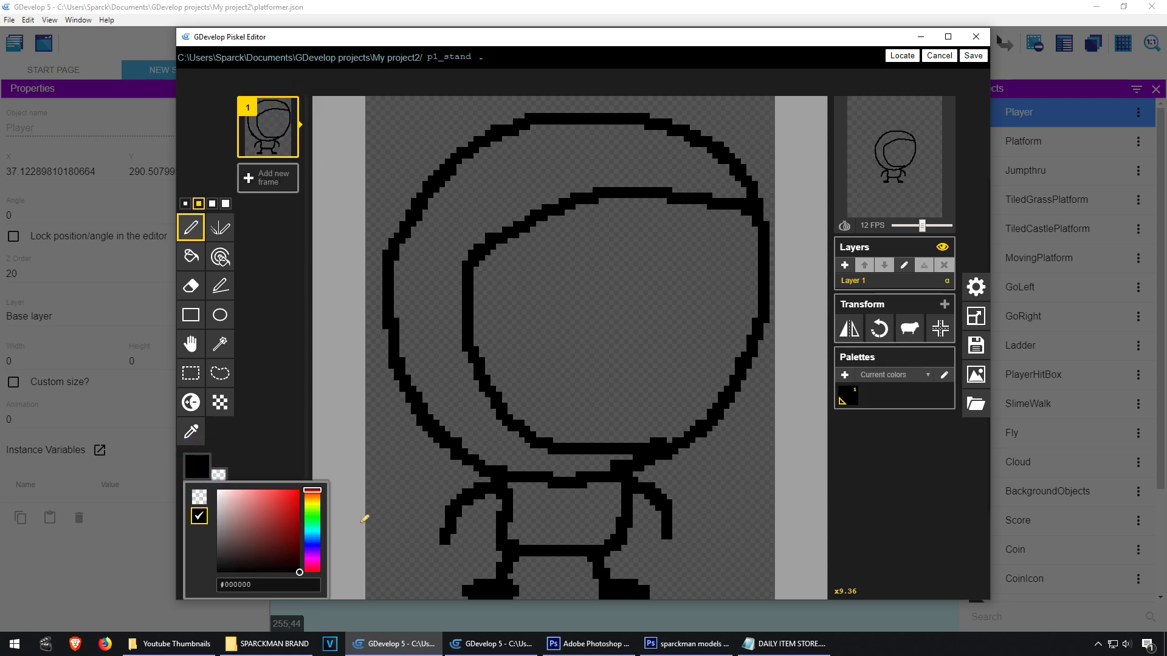
pyautogui.click(316, 531)
pyautogui.moveTo(293, 527); pyautogui.dragTo(314, 483)
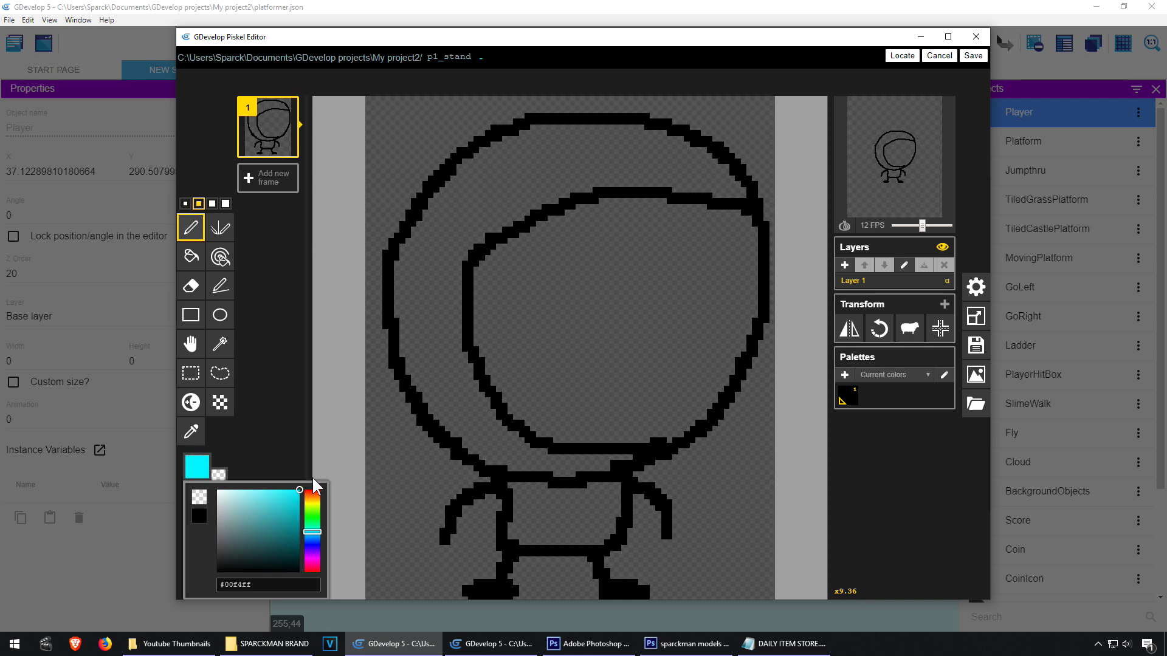
pyautogui.click(190, 256)
pyautogui.click(632, 327)
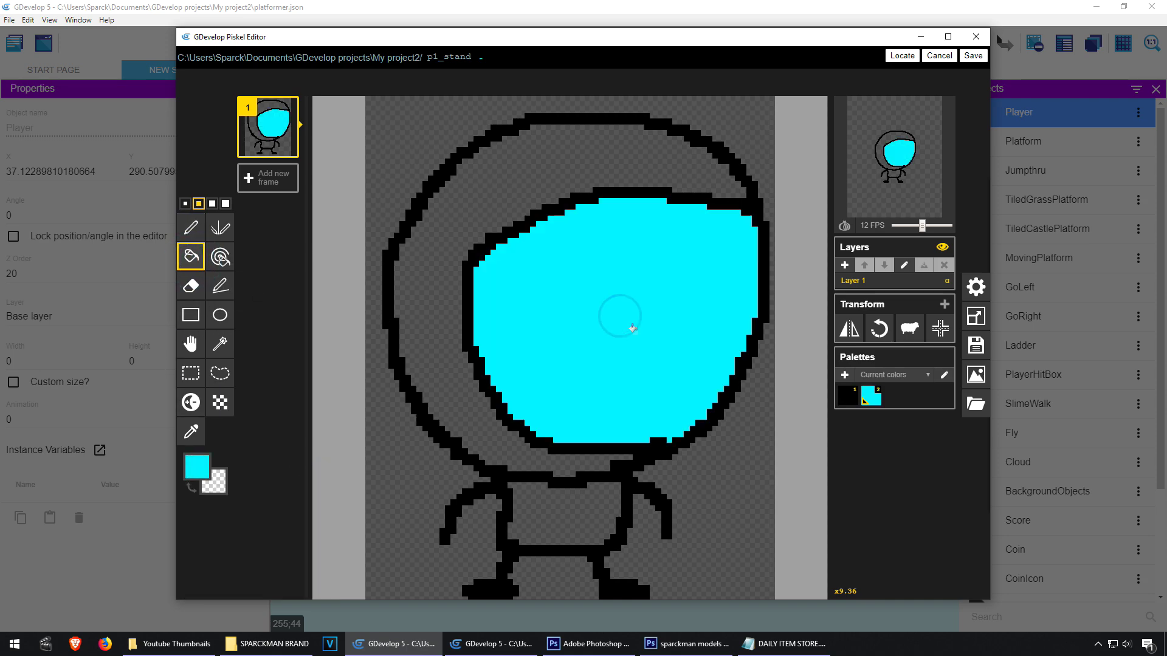
# - Fill the helmet and torso with blue #0078ff and paint white highlights on the visor
pyautogui.click(195, 467)
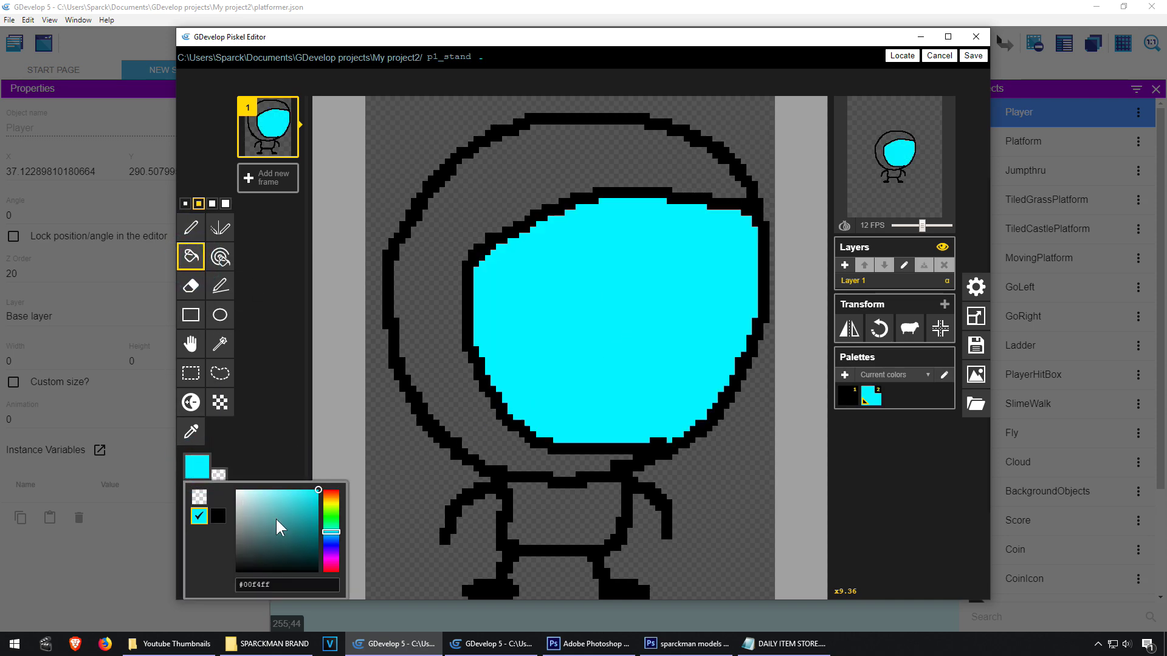
pyautogui.moveTo(336, 534); pyautogui.dragTo(339, 541)
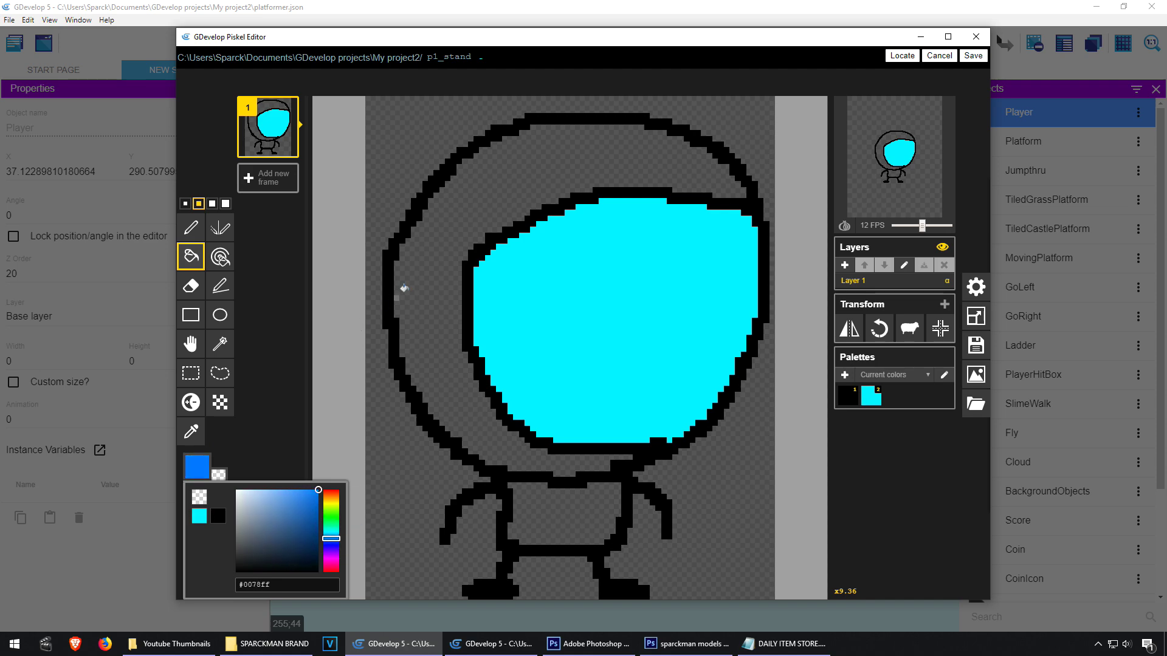
pyautogui.click(429, 278)
pyautogui.click(538, 491)
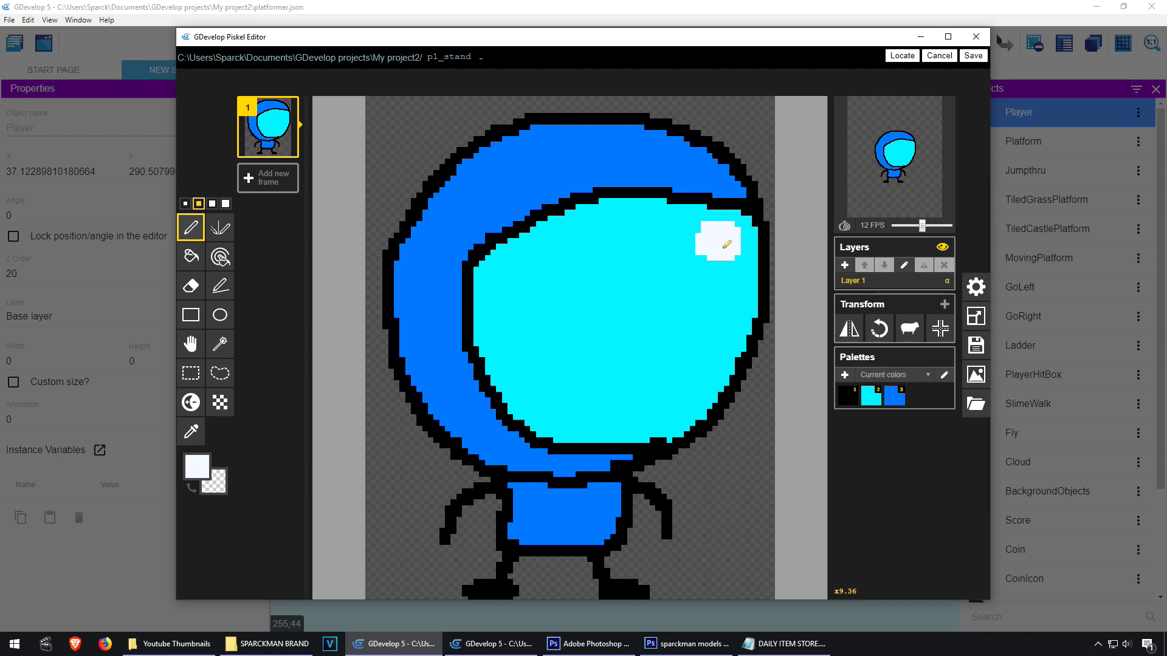
pyautogui.moveTo(729, 296)
pyautogui.mouseDown()
pyautogui.moveTo(729, 332)
pyautogui.moveTo(743, 317)
pyautogui.mouseUp()
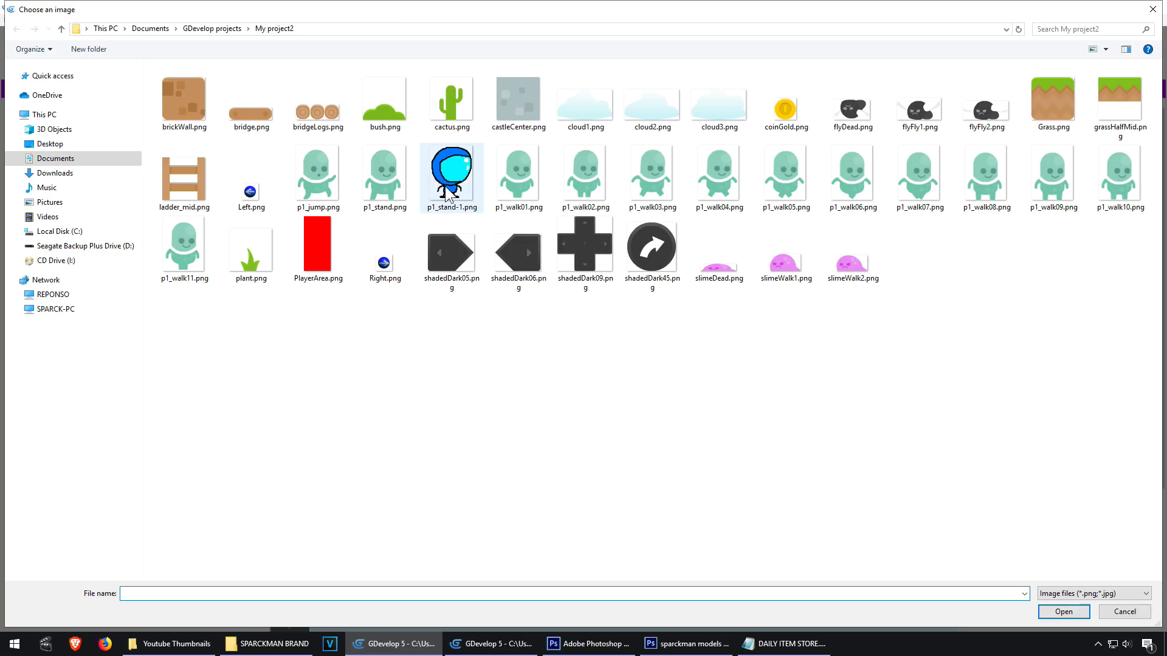
# - Duplicate p1_stand-1.png in the project folder, rename the copy jump.png and add it as a frame of the Player's Animation #1
pyautogui.moveTo(452, 177); pyautogui.dragTo(460, 348, button='right')
pyautogui.click(489, 367)
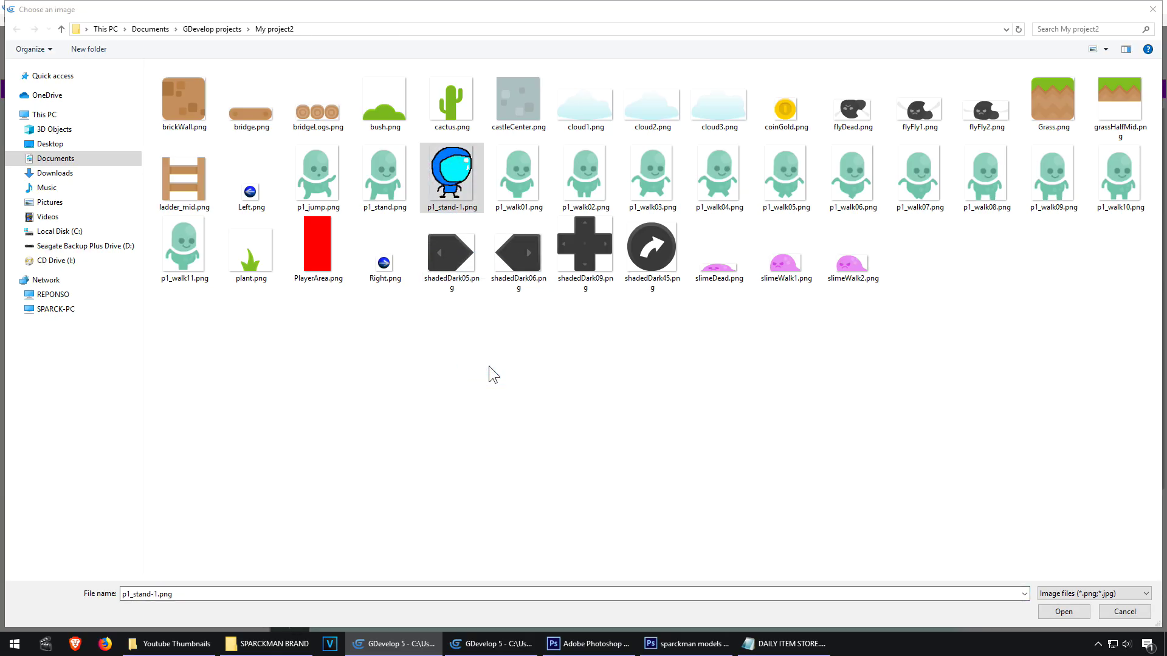
pyautogui.press('F2')
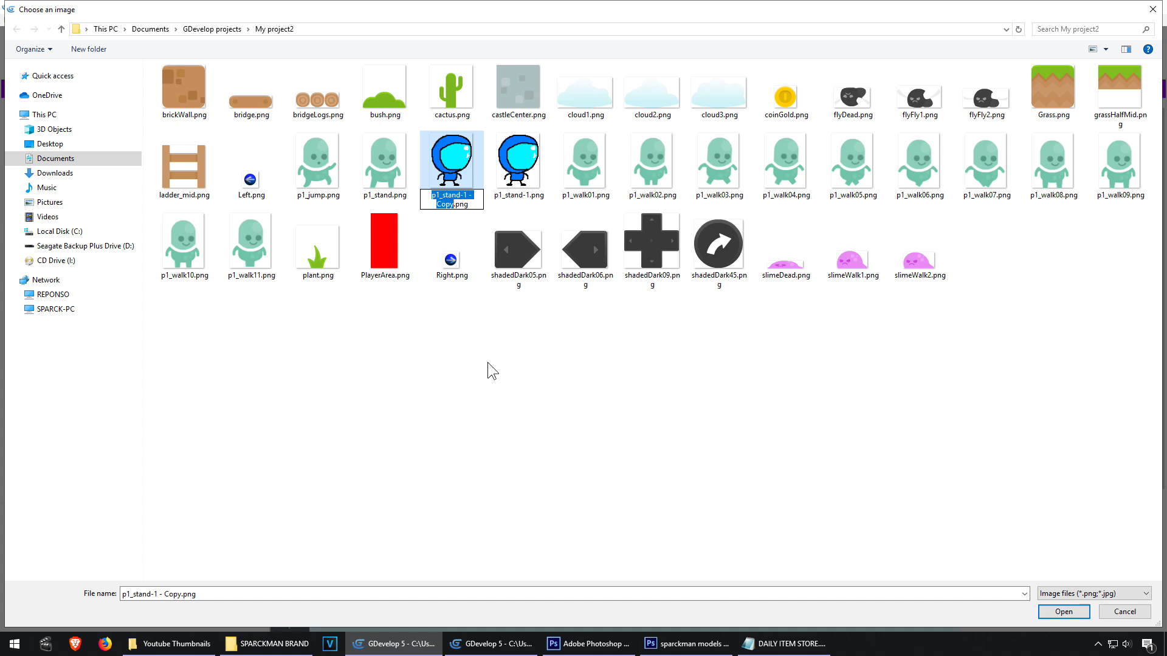
pyautogui.write('jump')
pyautogui.press('Return')
pyautogui.click(190, 172)
pyautogui.doubleClick(193, 175)
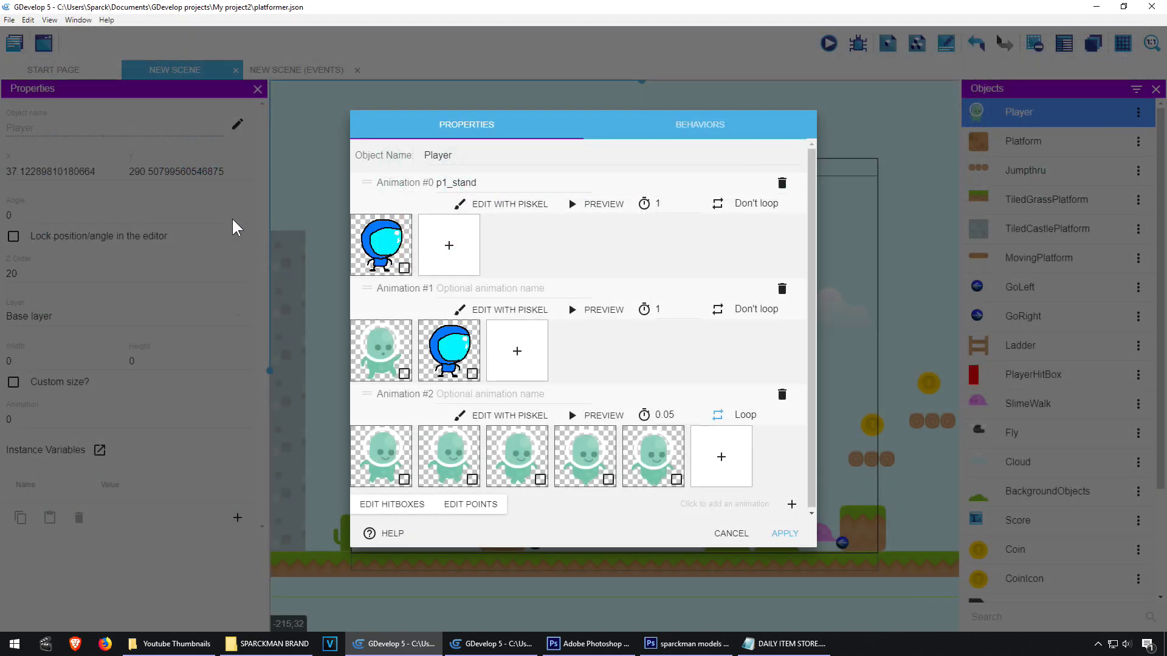
# - Delete the original alien frame from the jump animation in Piskel and save the animation
pyautogui.click(495, 310)
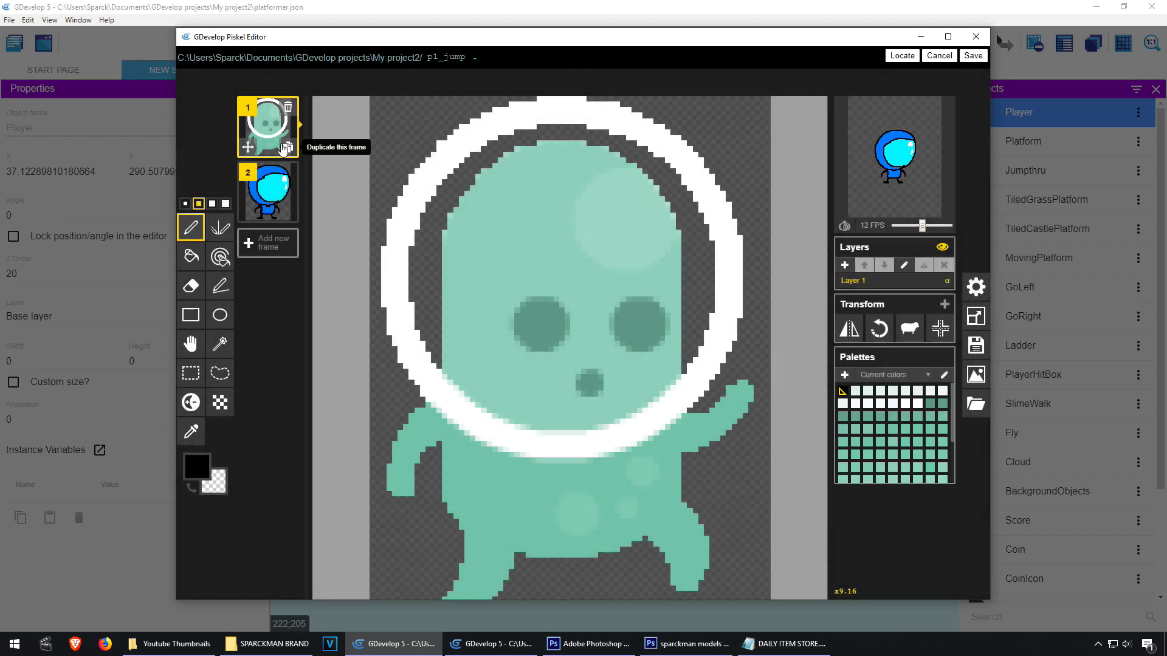
pyautogui.click(291, 105)
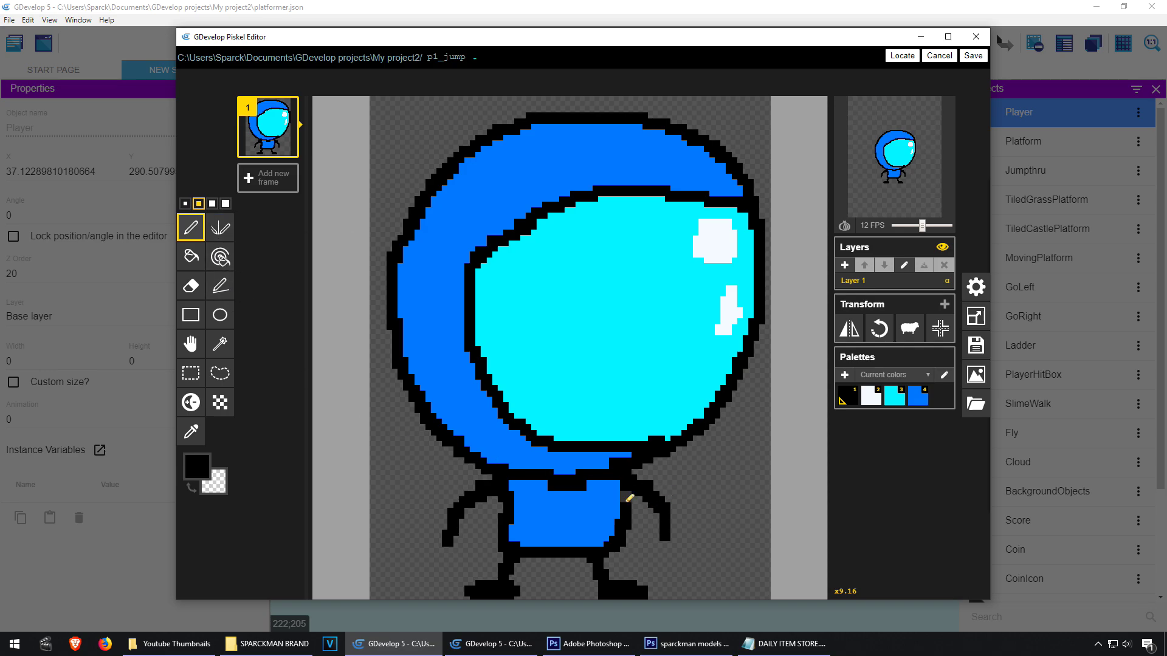
pyautogui.hotkey('ctrl', 's')
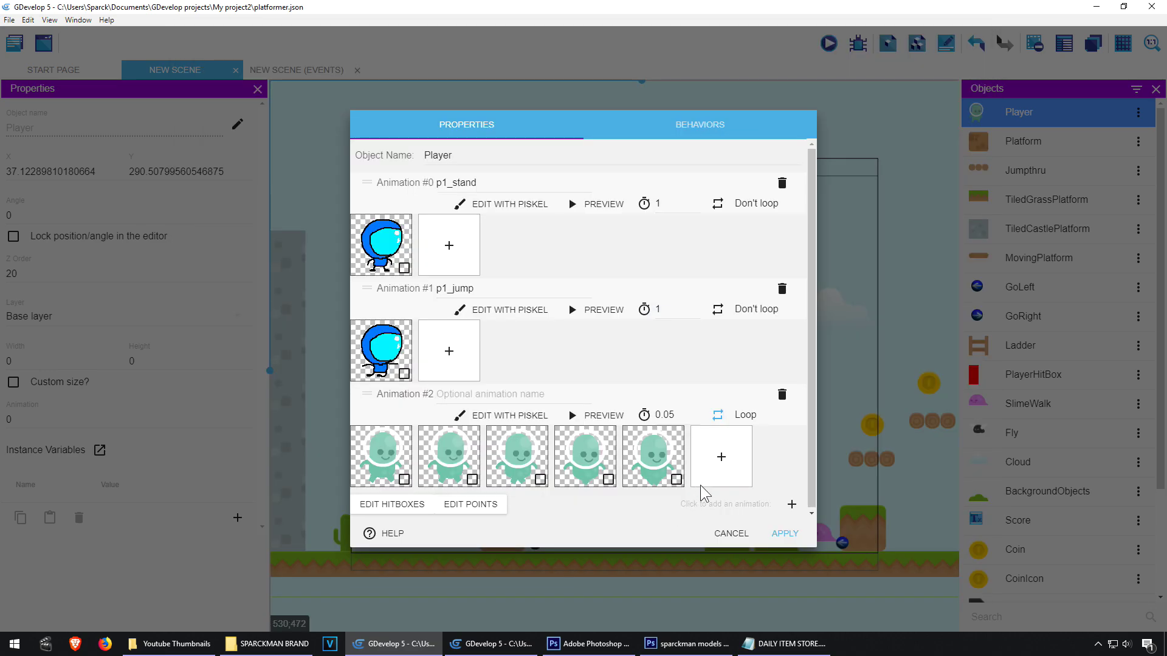
# - Make another copy of p1_stand-1.png, rename it walking.png and add it as a frame of the Player's Animation #2
pyautogui.click(721, 457)
pyautogui.moveTo(592, 182); pyautogui.dragTo(616, 286)
pyautogui.moveTo(616, 286); pyautogui.dragTo(608, 419, button='right')
pyautogui.click(643, 450)
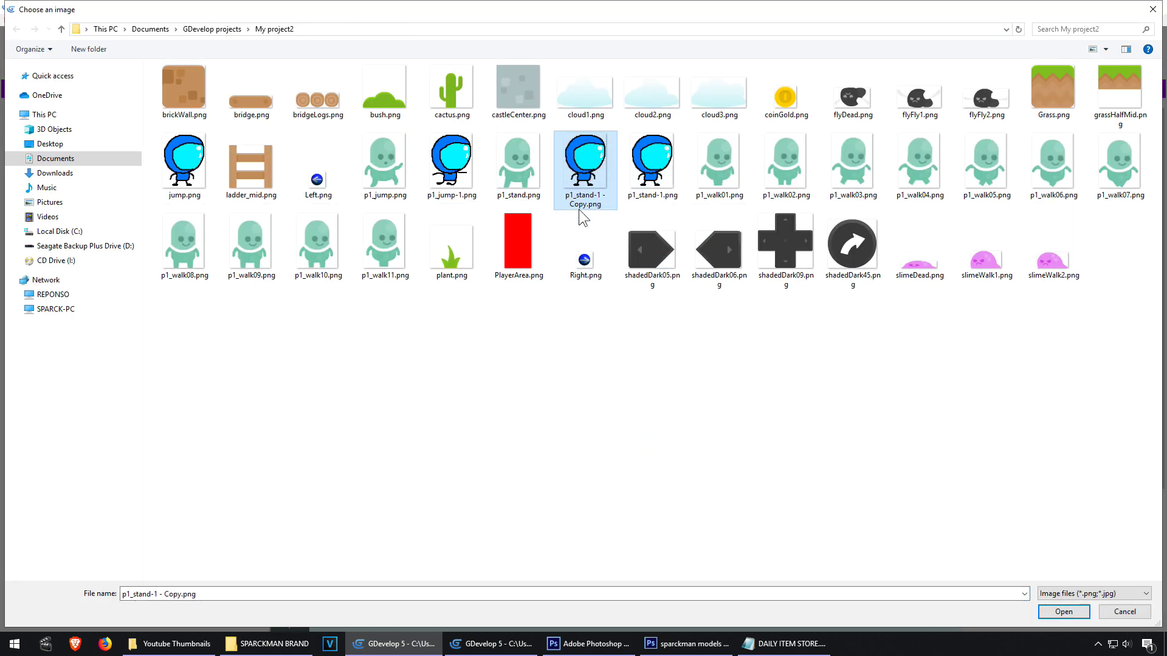
pyautogui.press('F2')
pyautogui.write('wa')
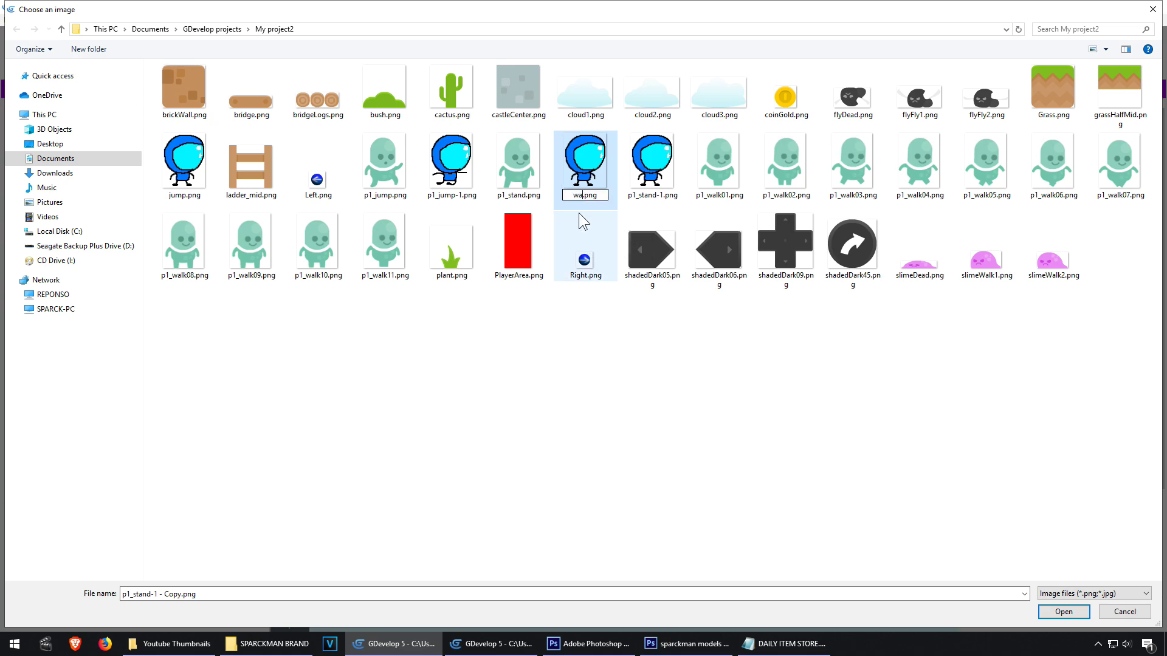
pyautogui.press('Return')
pyautogui.press('Return')
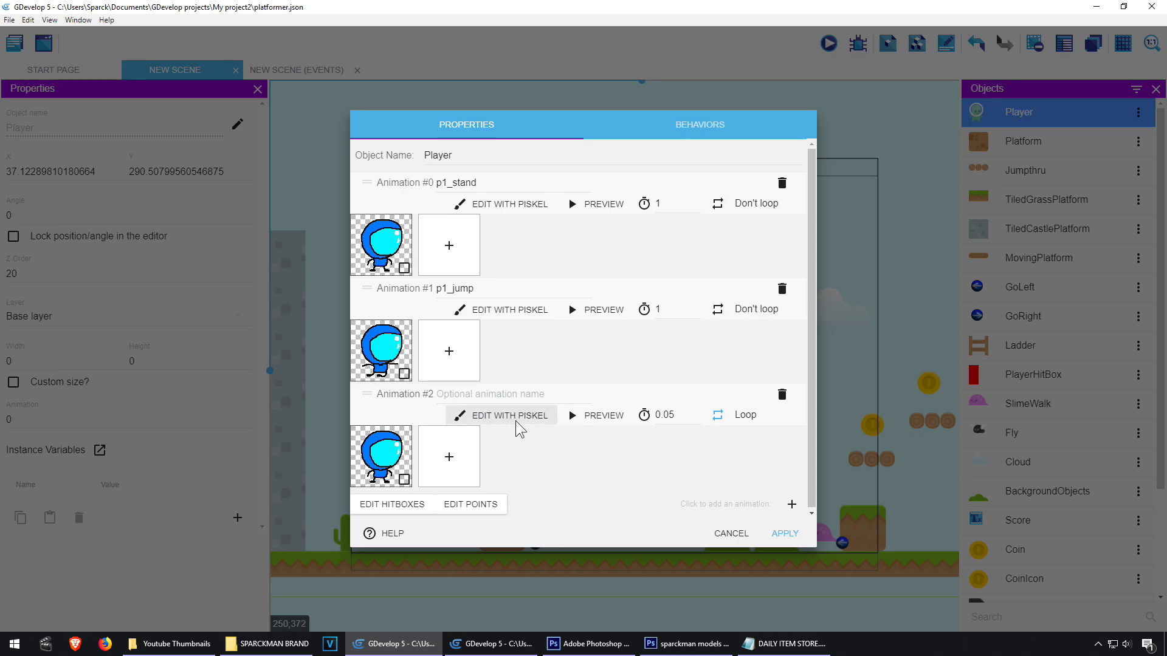
# - Draw a stepping leg and foot in black beneath the torso on the second walking frame and save the walking animation
pyautogui.click(516, 420)
pyautogui.moveTo(593, 567)
pyautogui.mouseDown()
pyautogui.moveTo(614, 597)
pyautogui.moveTo(633, 593)
pyautogui.moveTo(642, 572)
pyautogui.moveTo(620, 585)
pyautogui.mouseUp()
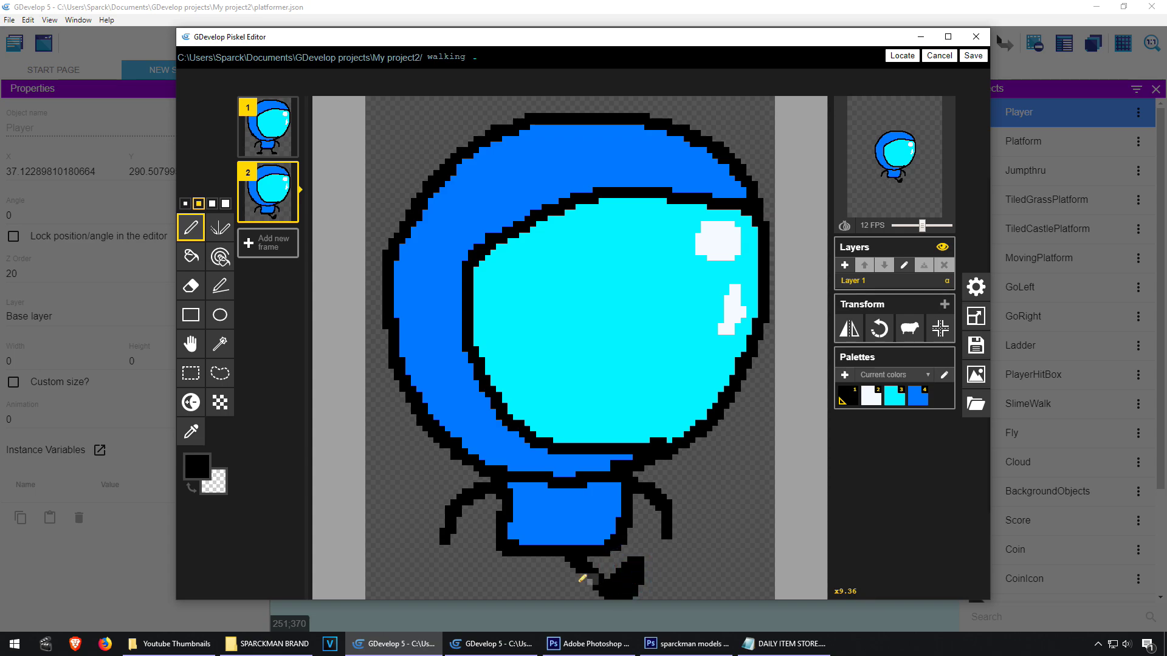
pyautogui.click(973, 56)
# - Preview the game and play rightward through the level, running and jumping across platforms to check the new Player animations
pyautogui.click(829, 41)
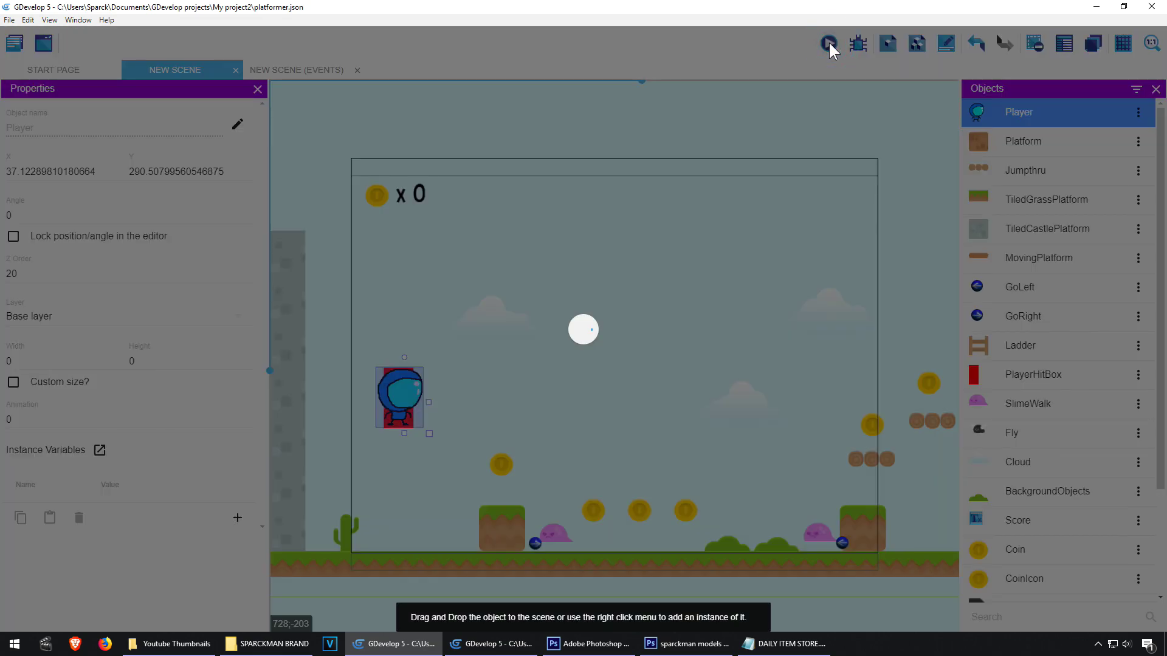
pyautogui.press('Right')
pyautogui.press('Left')
pyautogui.press('Right')
pyautogui.press('Right')
pyautogui.press('space')
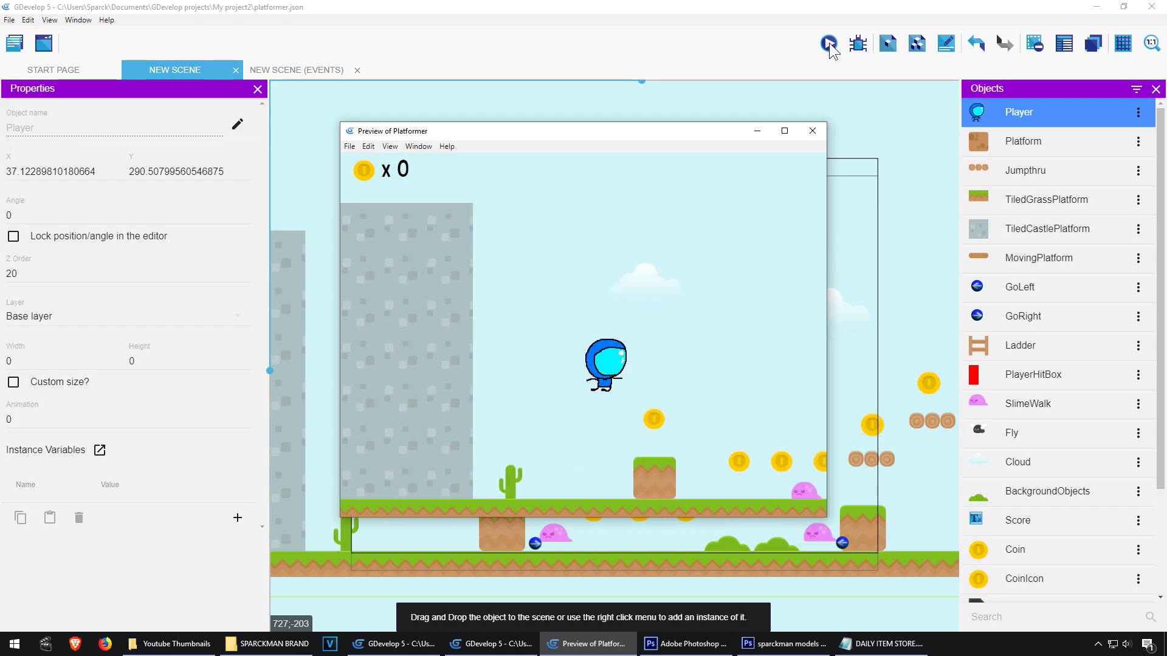
pyautogui.press('space')
pyautogui.press('Right')
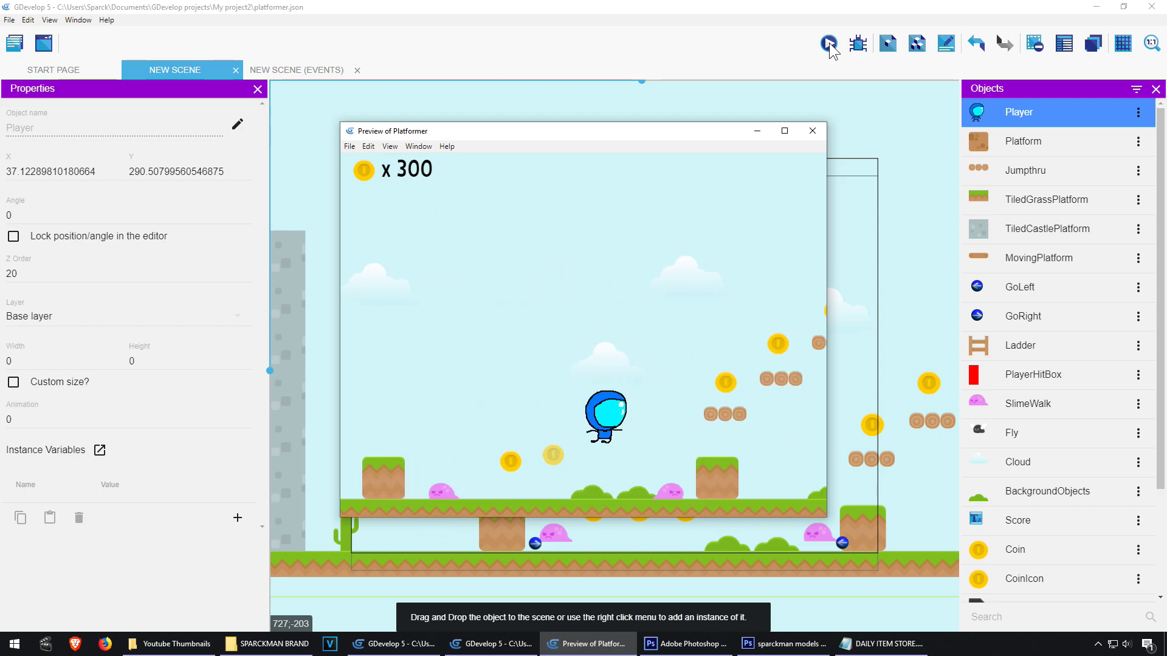
pyautogui.press('space')
pyautogui.press('space')
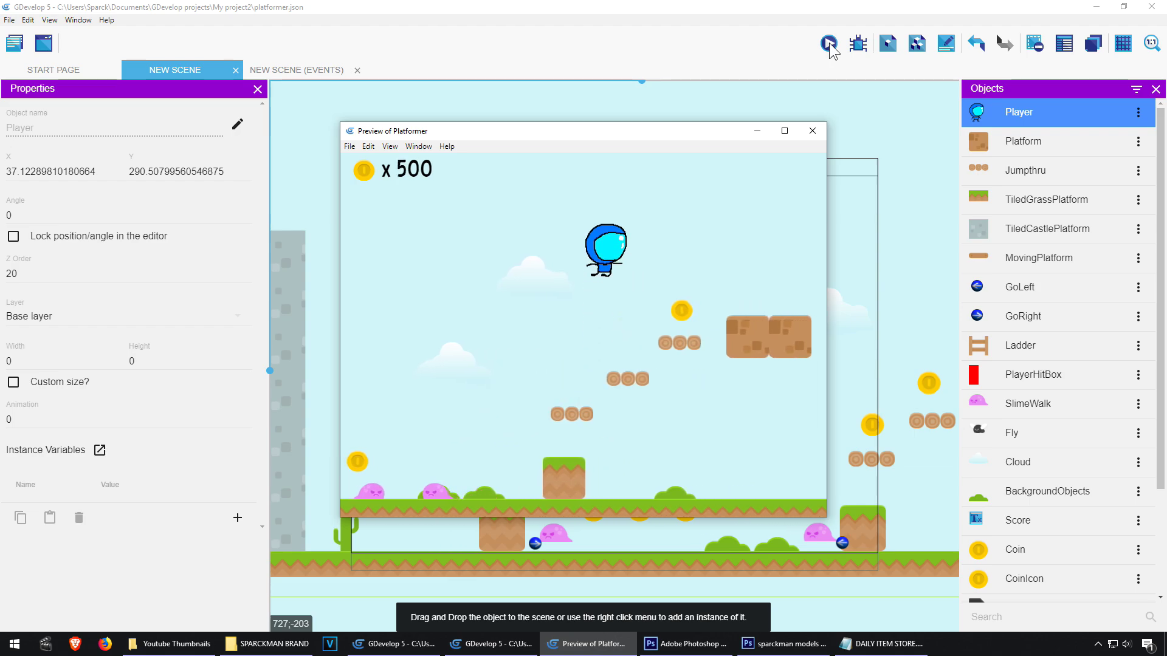
pyautogui.press('Right')
pyautogui.press('space')
pyautogui.press('Right')
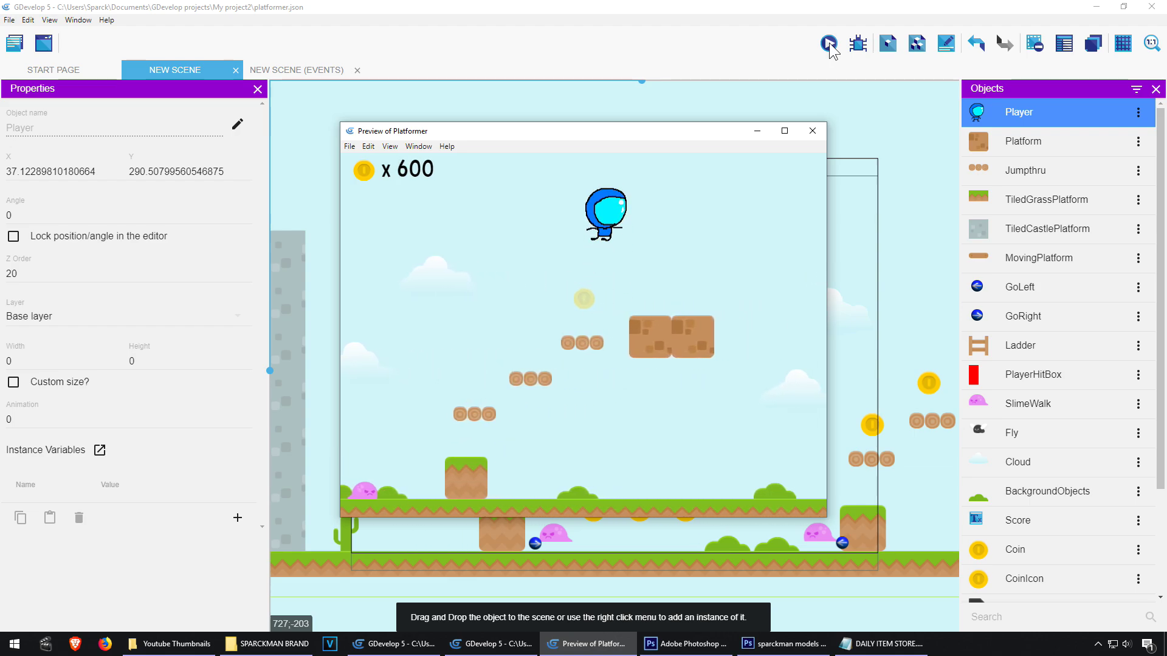
pyautogui.press('space')
pyautogui.press('Right')
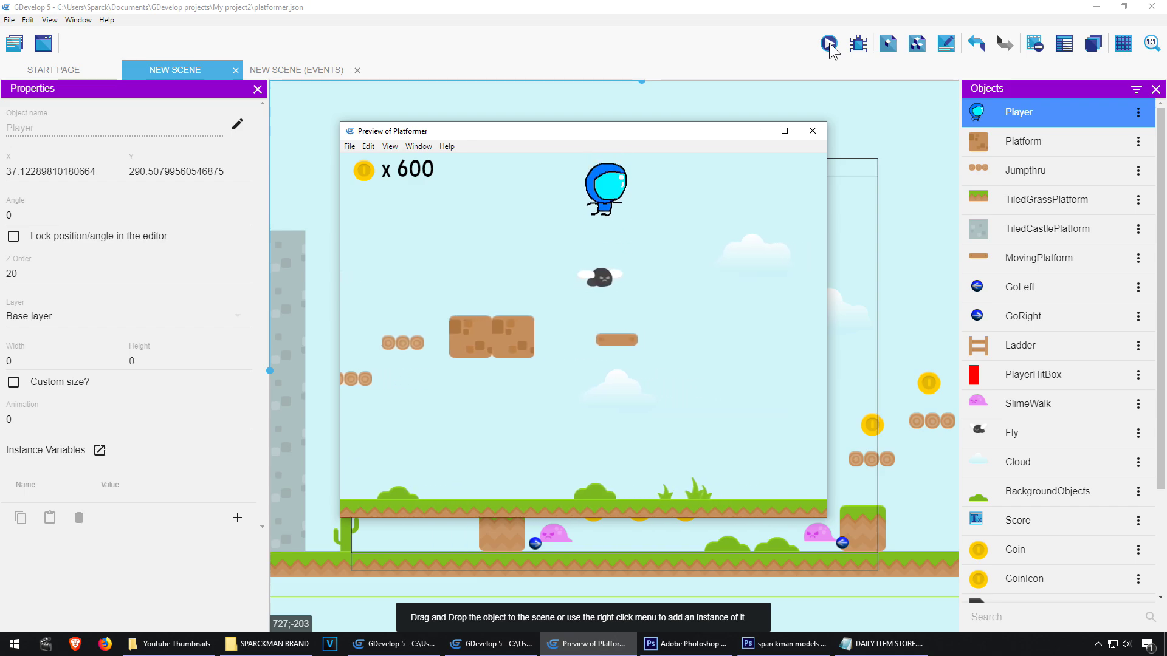
pyautogui.press('space')
pyautogui.press('Right')
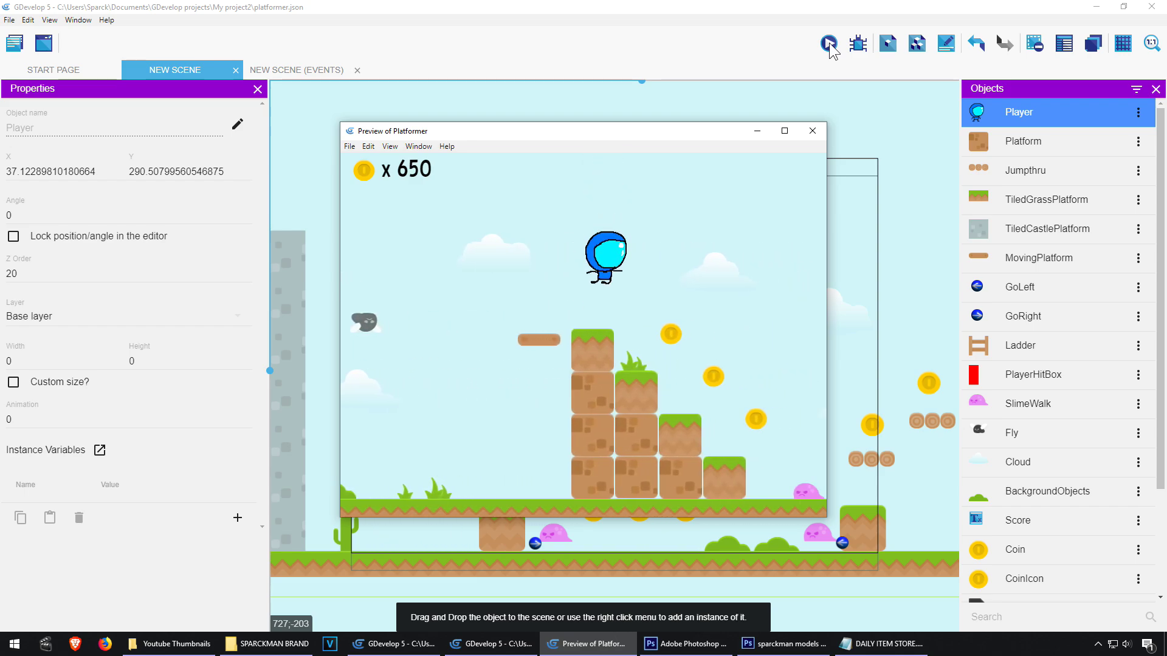
pyautogui.press('space')
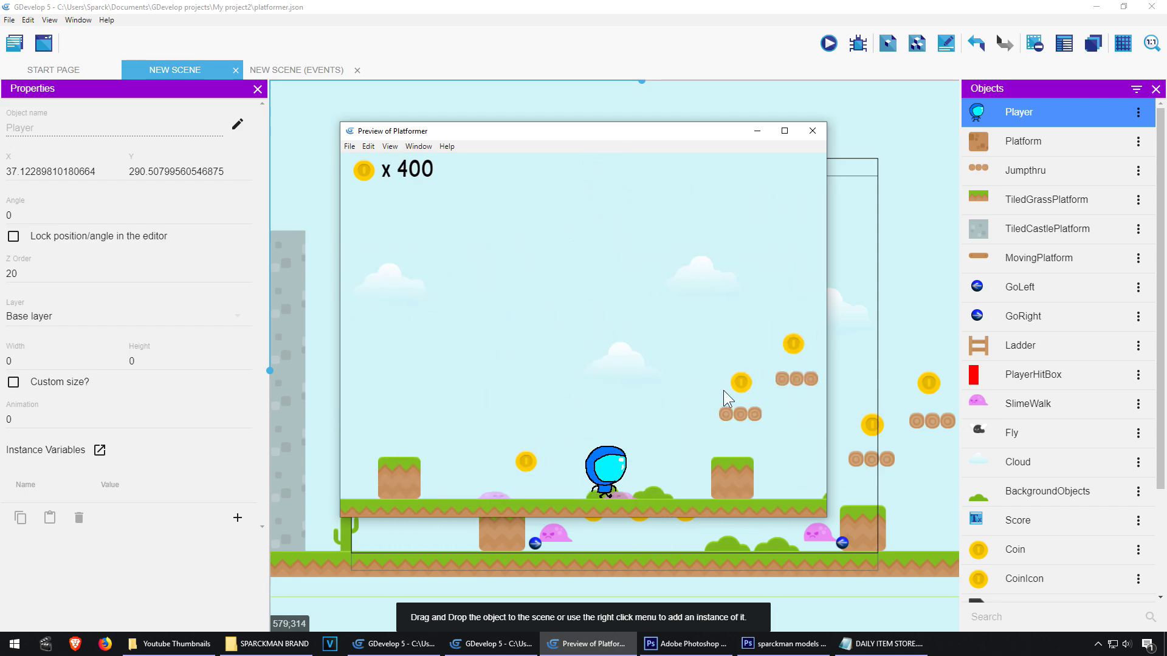
# - Walk and jump the character left and right around the starting blocks in the preview to check how its sprite turns
pyautogui.press('Left')
pyautogui.press('space')
pyautogui.press('Left')
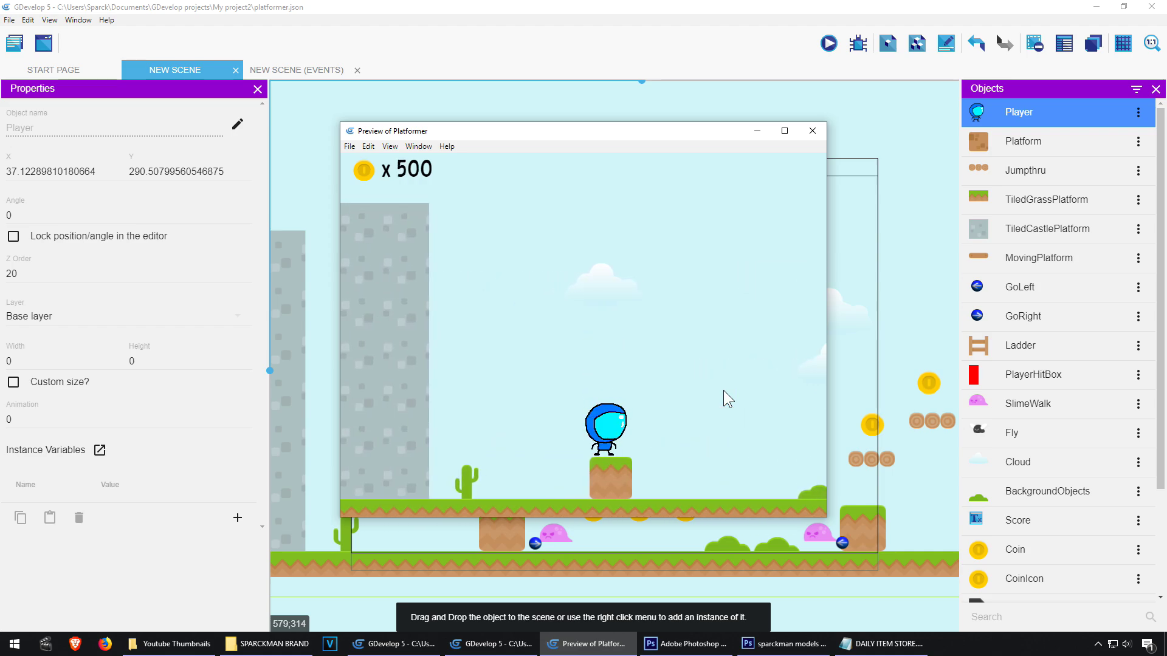
pyautogui.press('Right')
pyautogui.press('space')
pyautogui.press('Left')
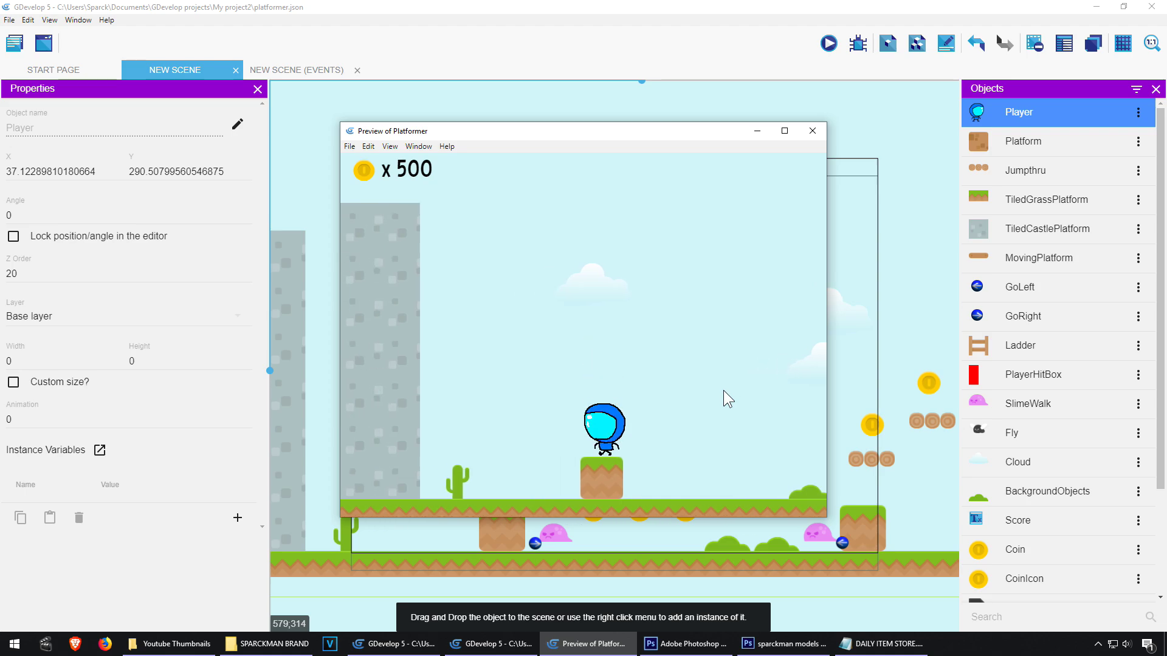
pyautogui.press('Right')
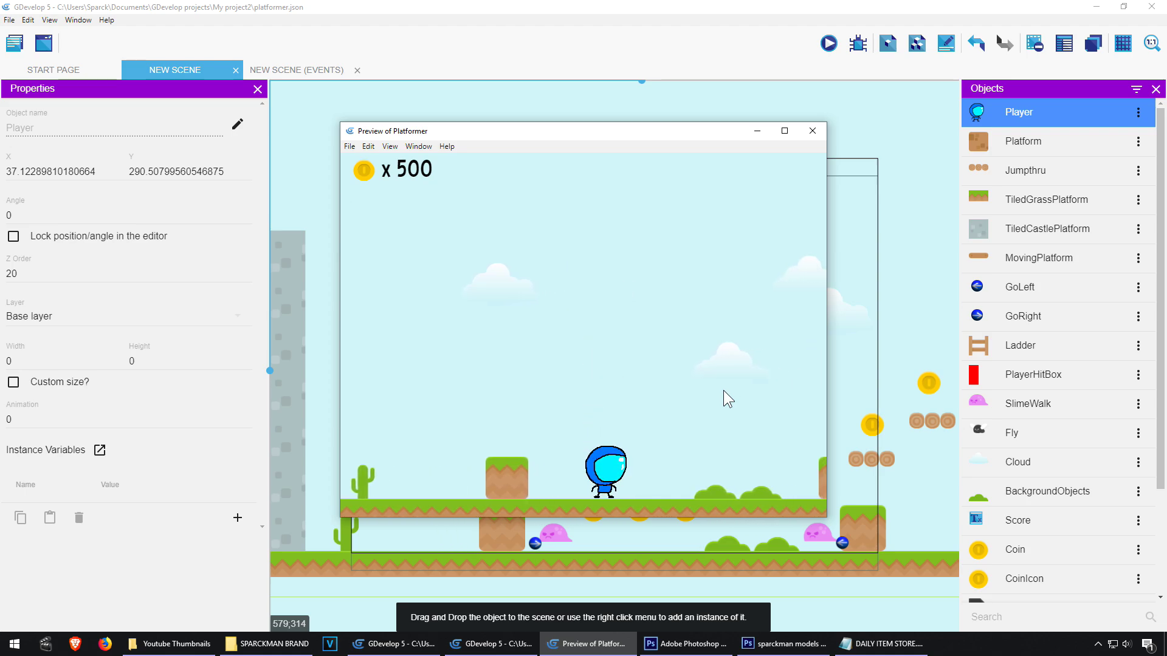